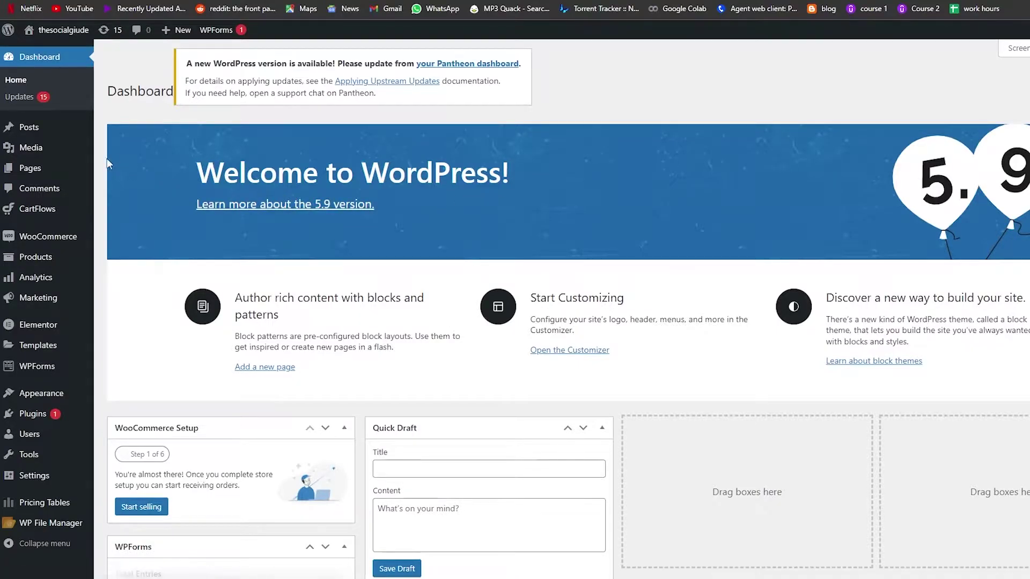
- Open the Add New Plugins page and look over the featured plugins
{"action": "mouse_move", "coordinate": [38, 426]}
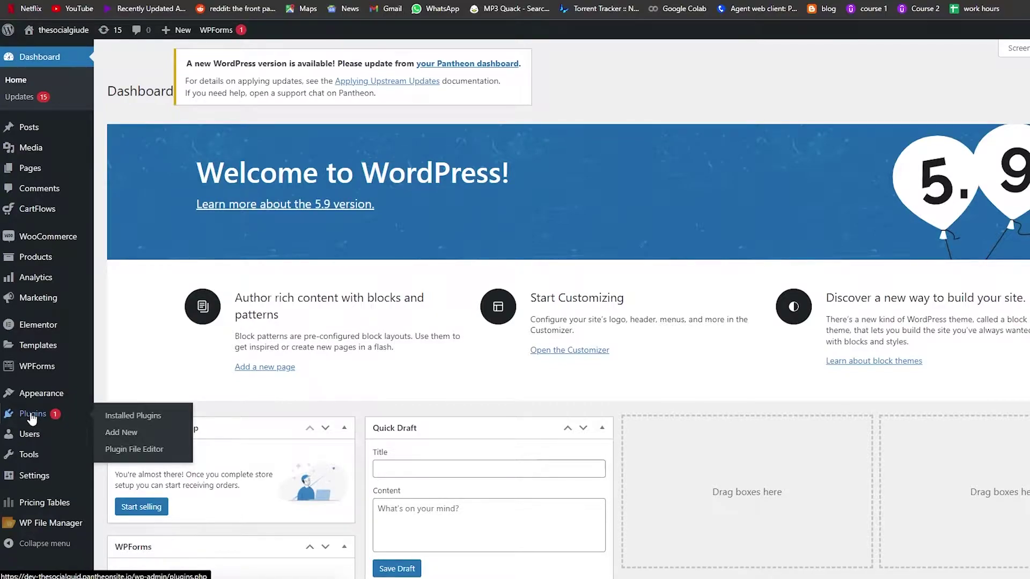
{"action": "left_click", "coordinate": [117, 440]}
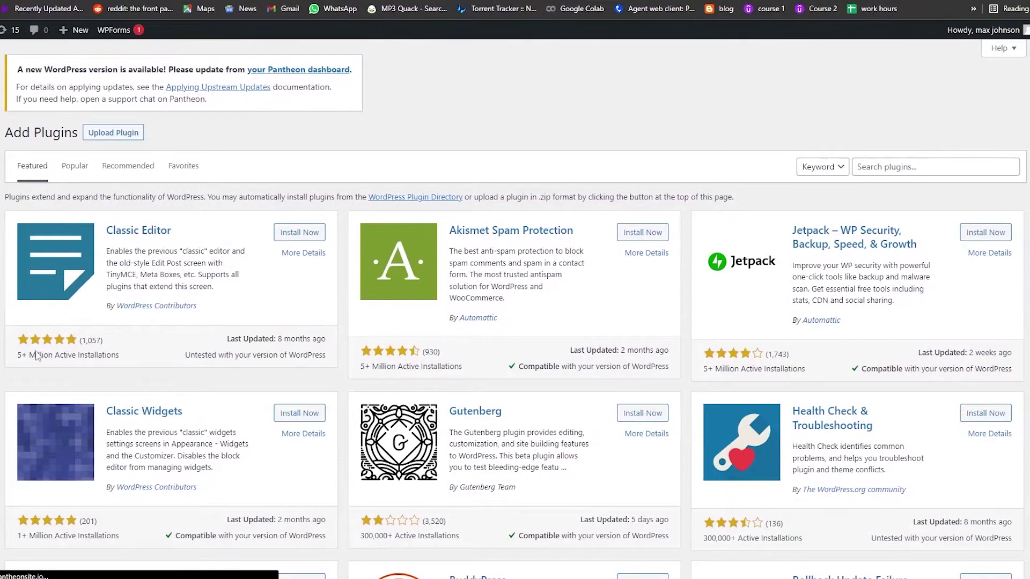
{"action": "scroll", "coordinate": [701, 229], "scroll_direction": "down", "scroll_amount": 1}
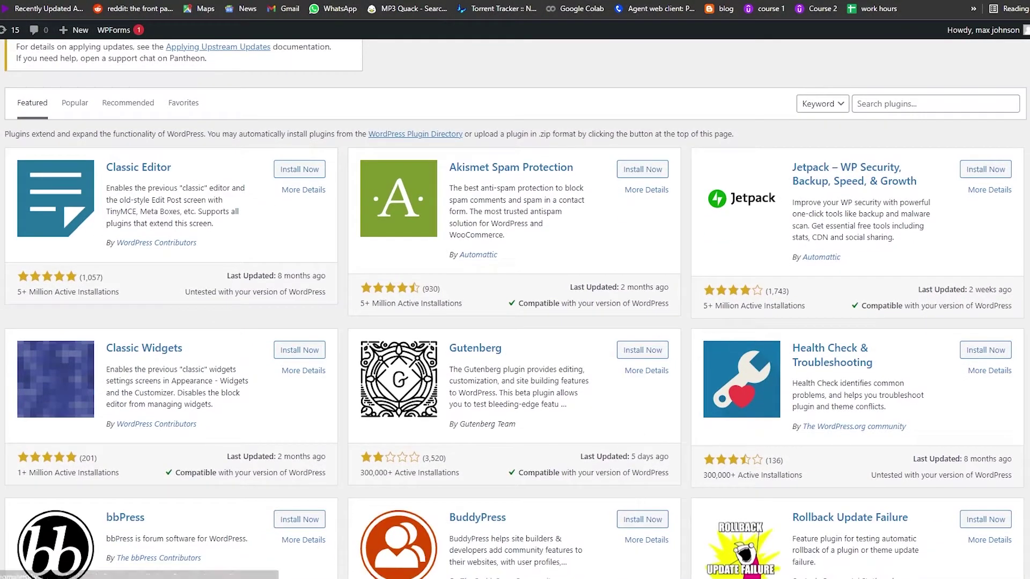
{"action": "scroll", "coordinate": [356, 430], "scroll_direction": "down", "scroll_amount": 3}
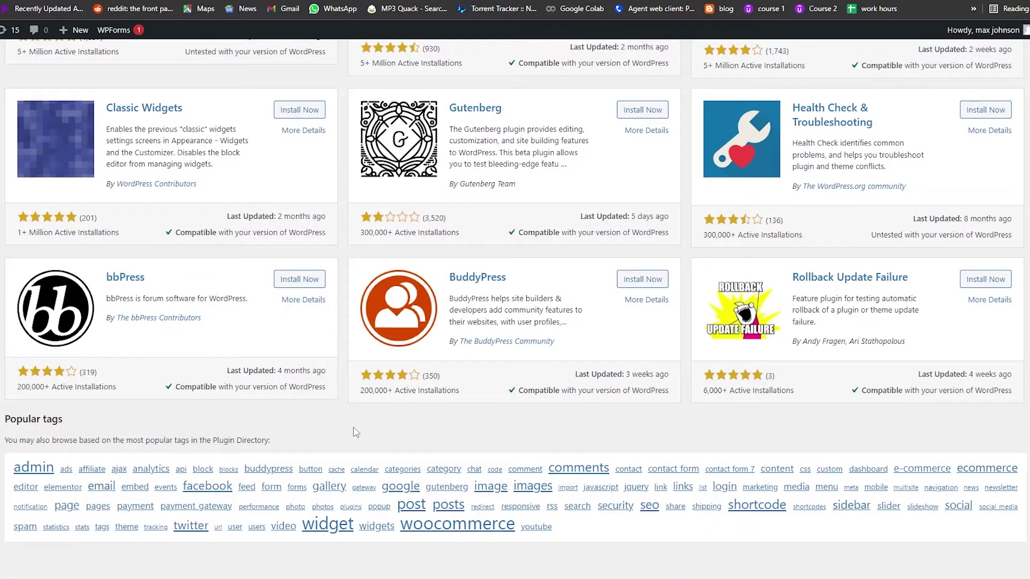
{"action": "scroll", "coordinate": [354, 432], "scroll_direction": "up", "scroll_amount": 4}
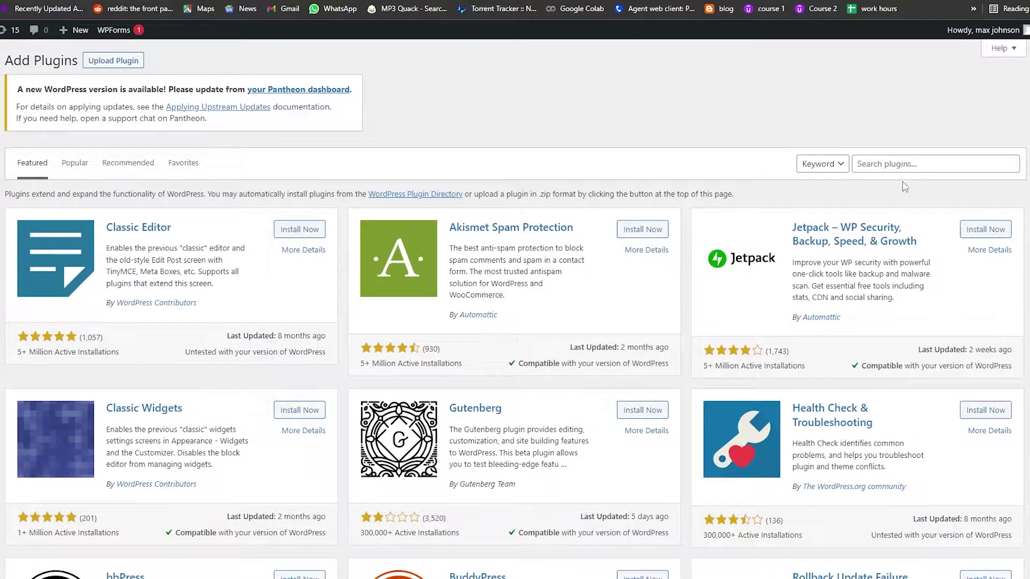
- Search the plugin directory for 'astra', then 'elementor', to confirm both are active
{"action": "left_click", "coordinate": [911, 163]}
{"action": "type", "text": "astra"}
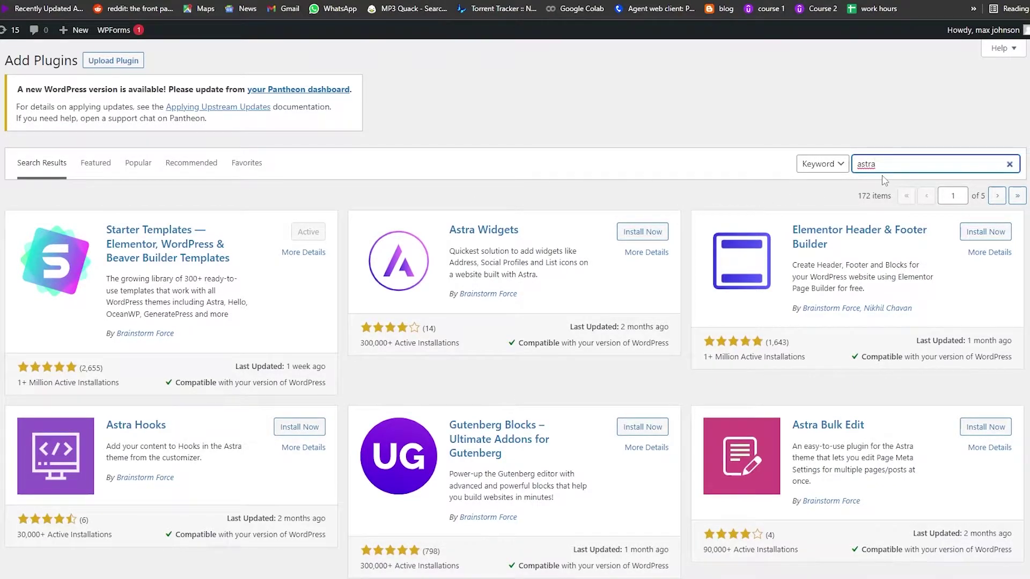
{"action": "left_click_drag", "start_coordinate": [883, 162], "coordinate": [784, 164]}
{"action": "type", "text": "elementor"}
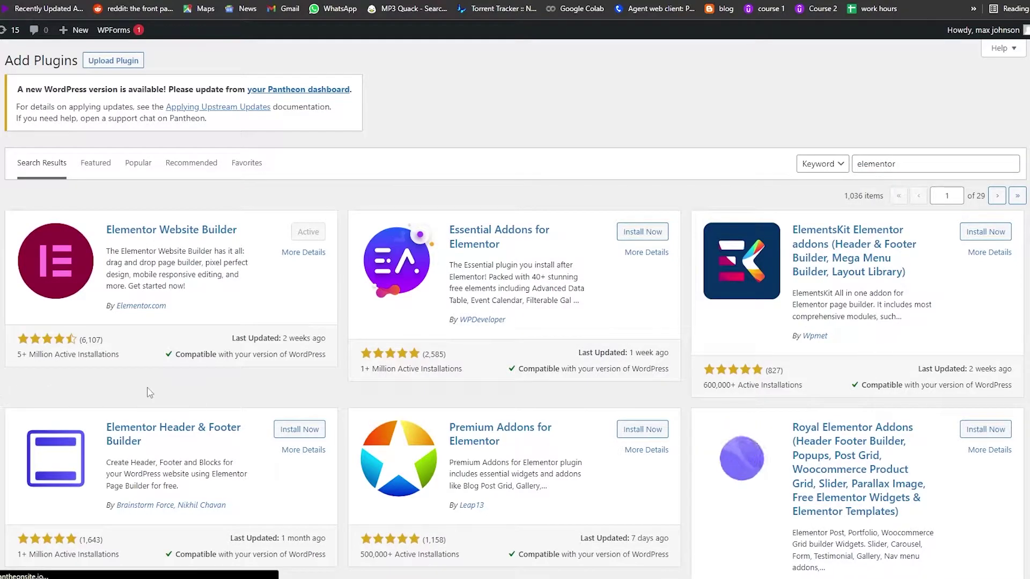
{"action": "scroll", "coordinate": [94, 379], "scroll_direction": "down", "scroll_amount": 2}
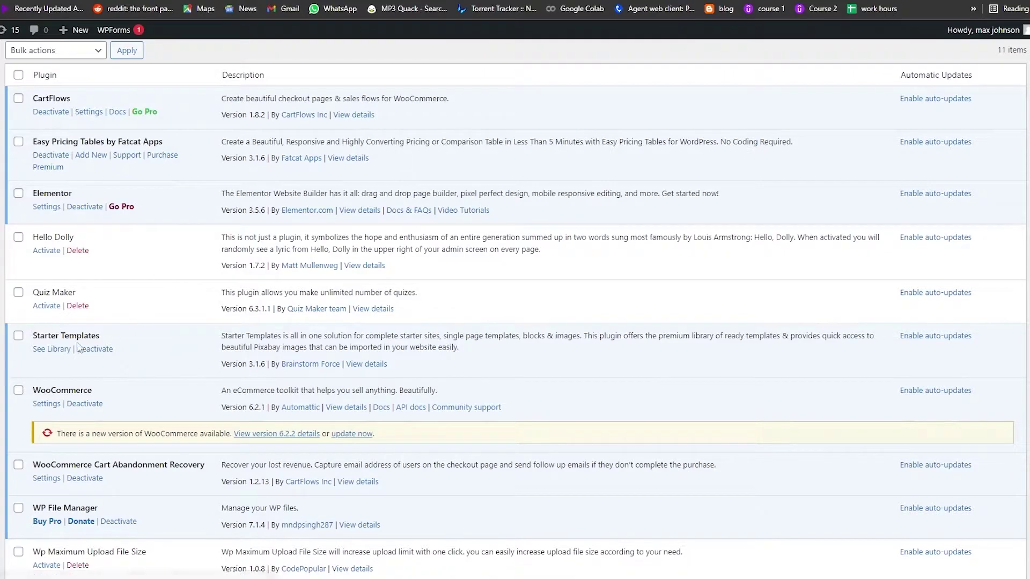
- Open the Starter Templates library and browse it
{"action": "left_click", "coordinate": [49, 351]}
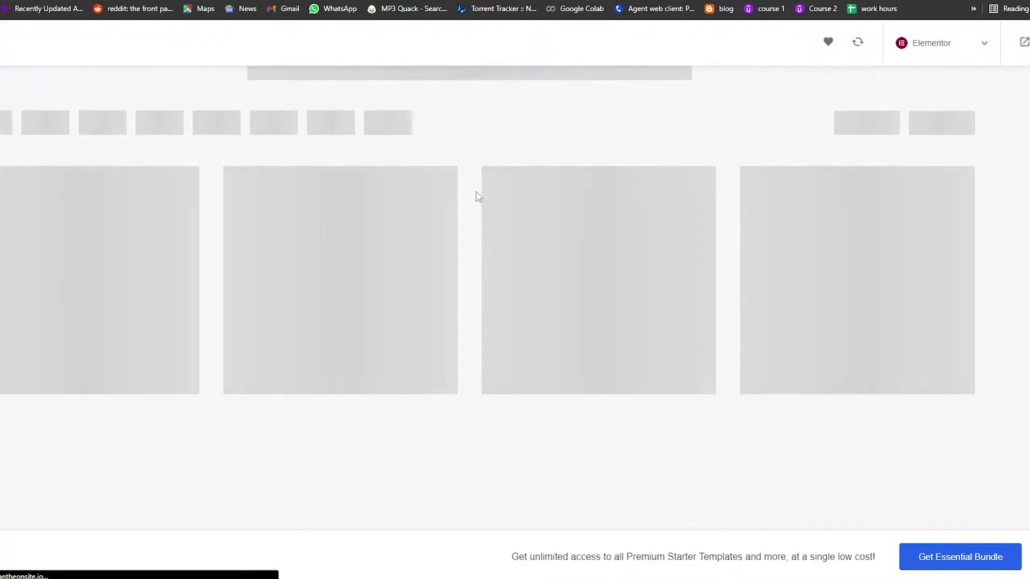
{"action": "scroll", "coordinate": [516, 216], "scroll_direction": "down", "scroll_amount": 7}
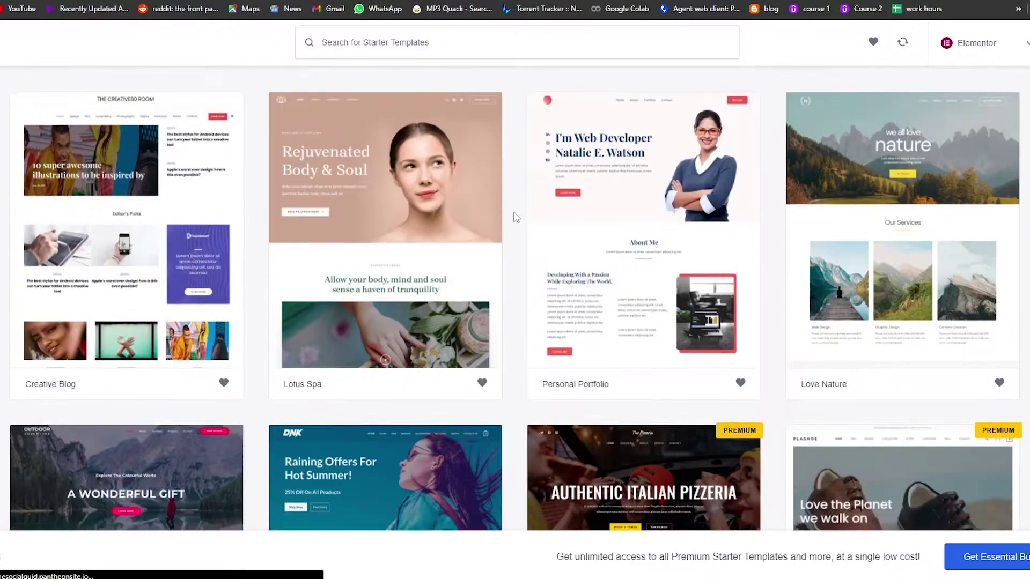
{"action": "scroll", "coordinate": [515, 216], "scroll_direction": "up", "scroll_amount": 8}
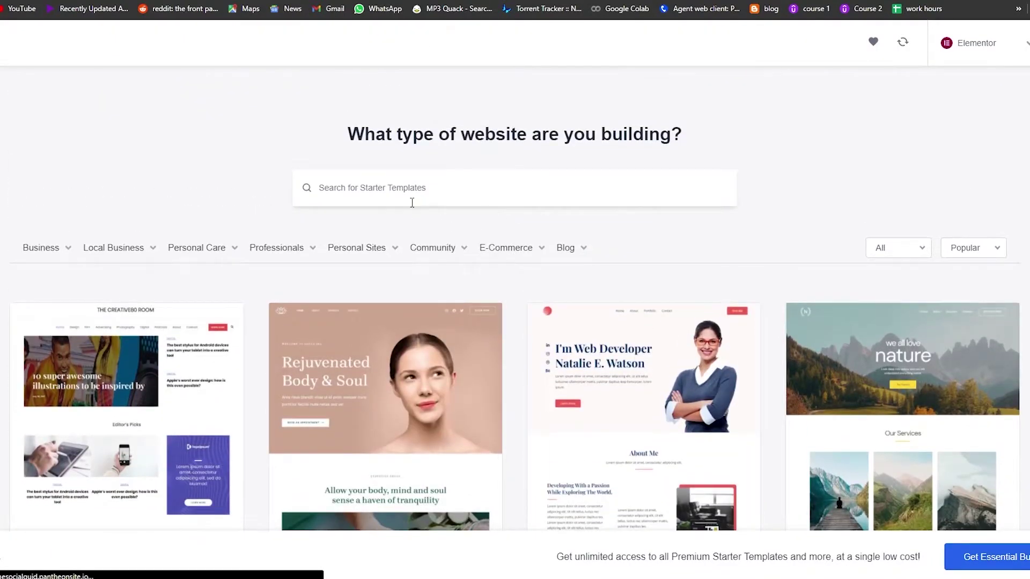
- Search the templates for 'real-estate', then remove the hyphen to search 'realestate'
{"action": "type", "text": "real"}
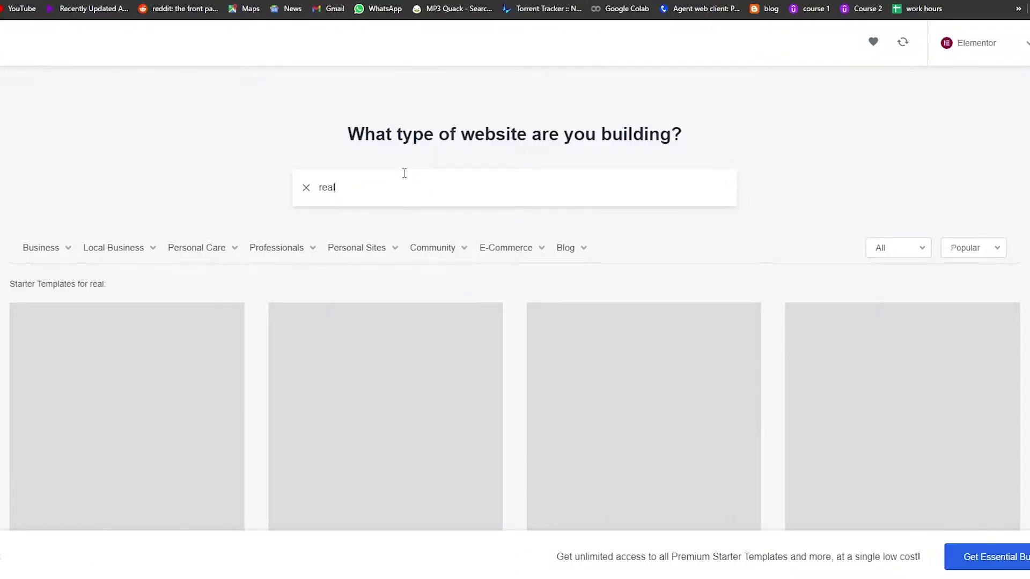
{"action": "type", "text": "-estate"}
{"action": "scroll", "coordinate": [404, 173], "scroll_direction": "down", "scroll_amount": 5}
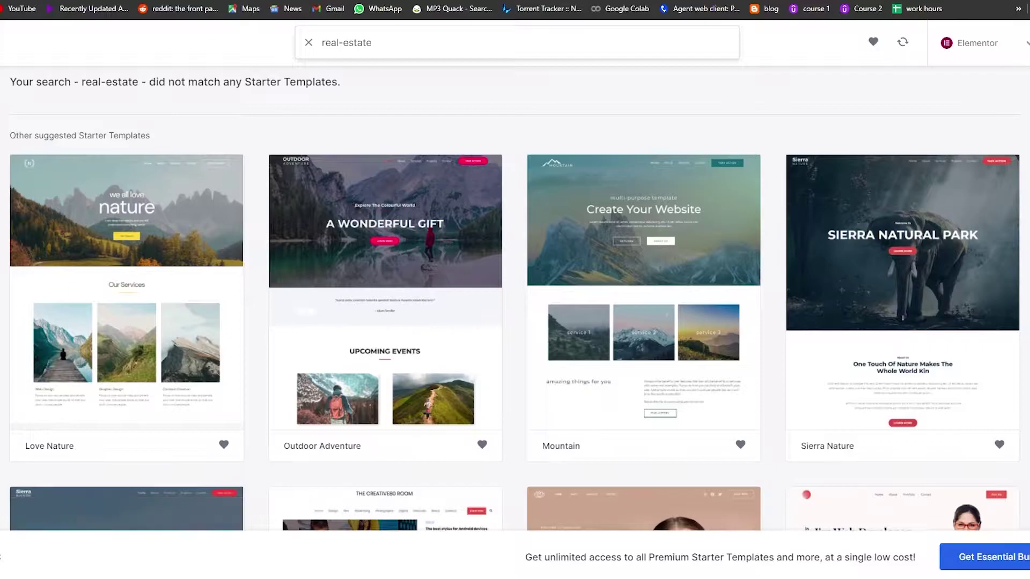
{"action": "scroll", "coordinate": [396, 170], "scroll_direction": "up", "scroll_amount": 5}
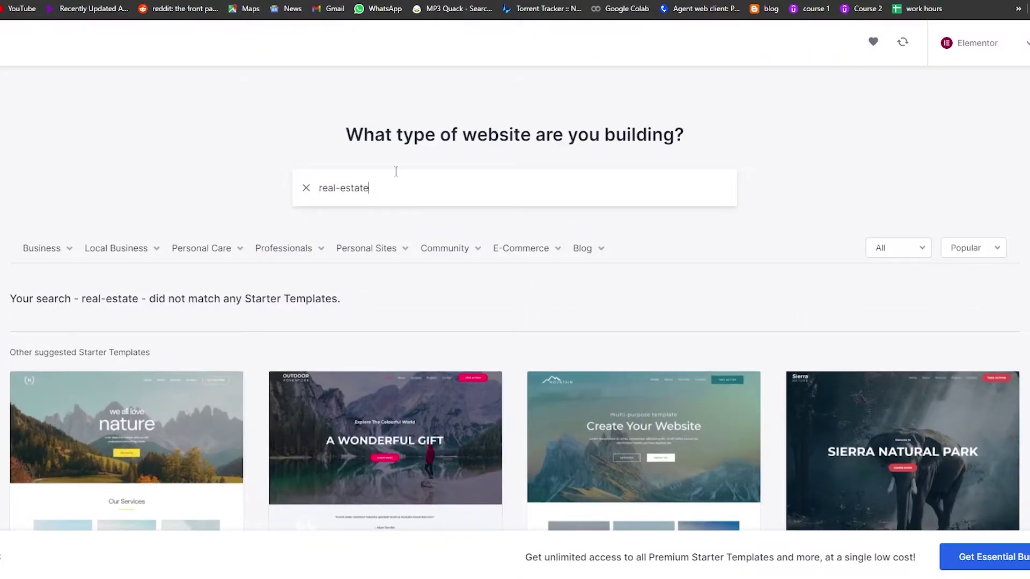
{"action": "key", "text": "Left"}
{"action": "key", "text": "Left"}
{"action": "key", "text": "Left"}
{"action": "key", "text": "Left"}
{"action": "key", "text": "Left"}
{"action": "key", "text": "Left"}
{"action": "key", "text": "BackSpace"}
{"action": "mouse_move", "coordinate": [39, 269]}
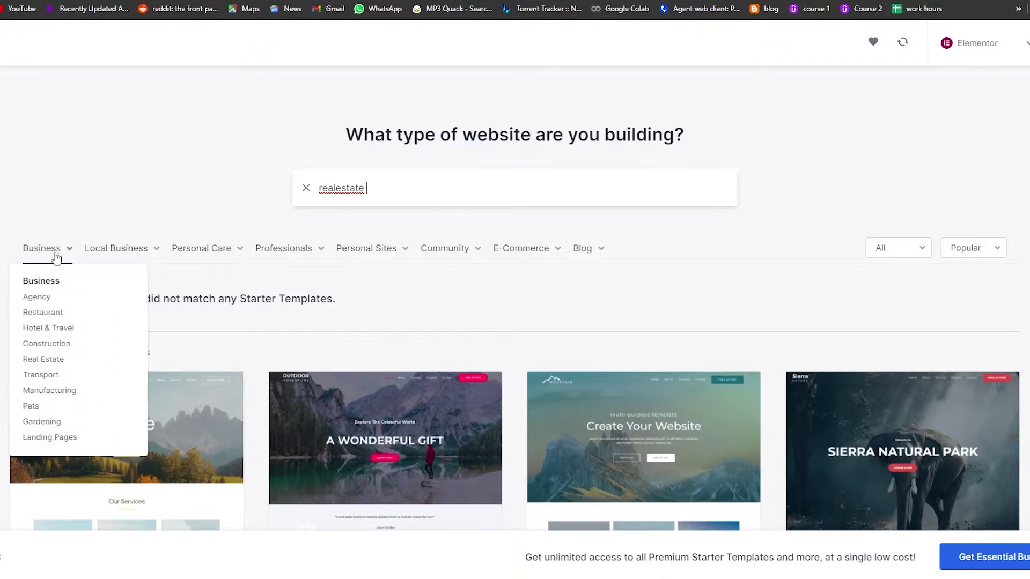
- Filter the templates to the Real Estate category, clearing and reapplying the filter
{"action": "left_click", "coordinate": [44, 359]}
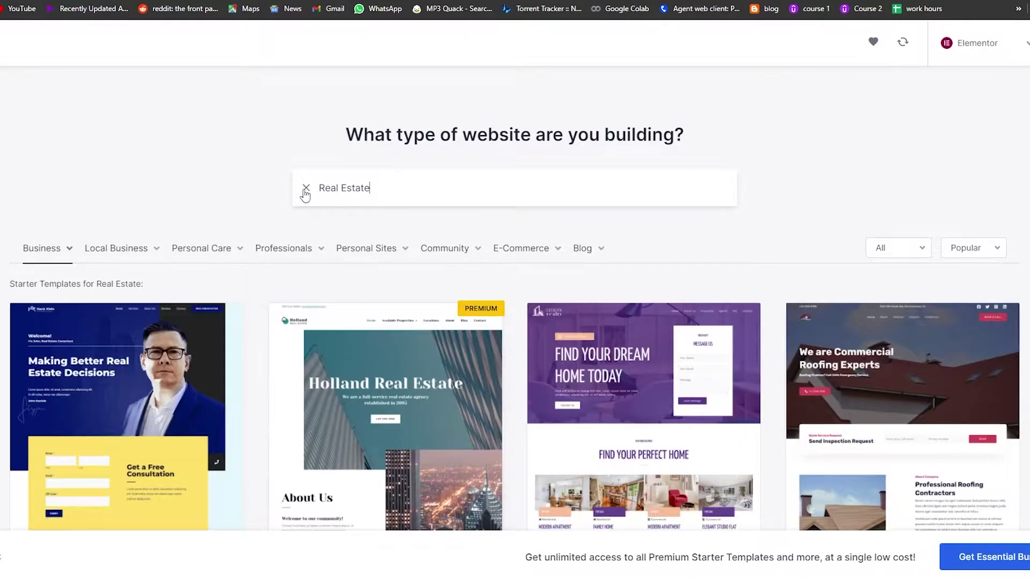
{"action": "left_click", "coordinate": [305, 189]}
{"action": "mouse_move", "coordinate": [45, 252]}
{"action": "left_click", "coordinate": [43, 360]}
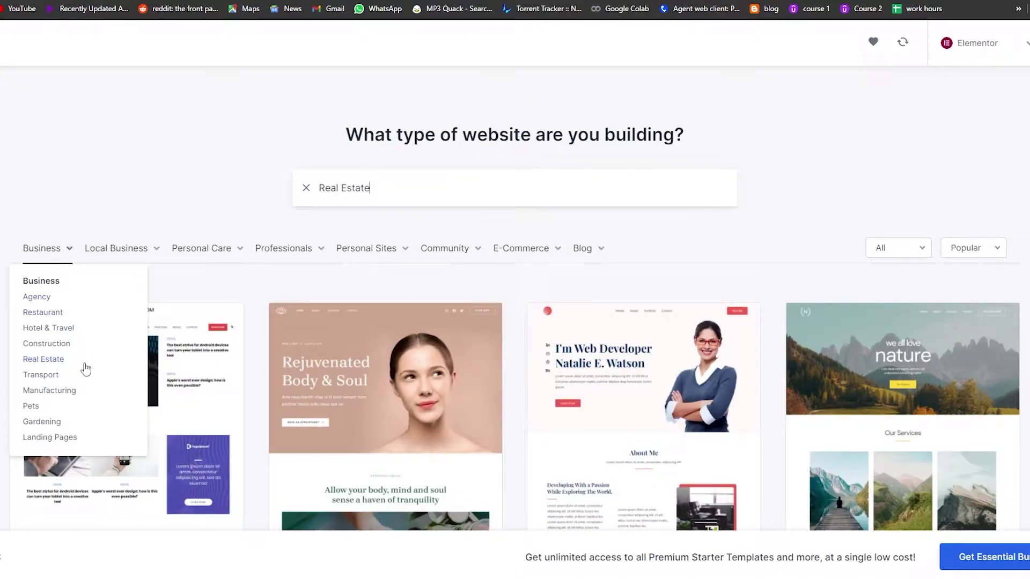
- Scroll through the Real Estate template grid to compare the designs
{"action": "scroll", "coordinate": [56, 359], "scroll_direction": "down", "scroll_amount": 1}
{"action": "scroll", "coordinate": [515, 301], "scroll_direction": "down", "scroll_amount": 15}
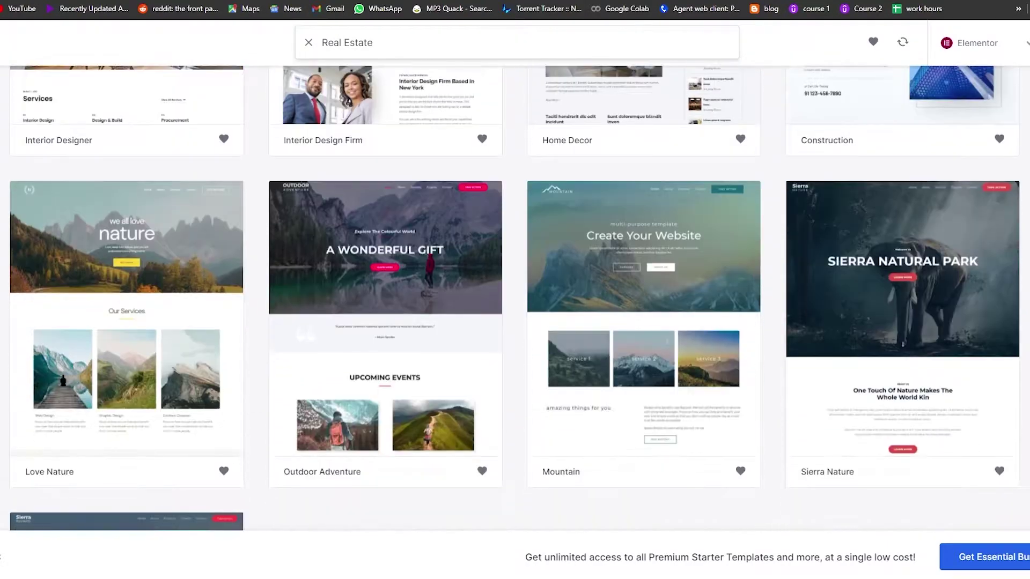
{"action": "scroll", "coordinate": [515, 298], "scroll_direction": "up", "scroll_amount": 10}
{"action": "scroll", "coordinate": [514, 298], "scroll_direction": "down", "scroll_amount": 8}
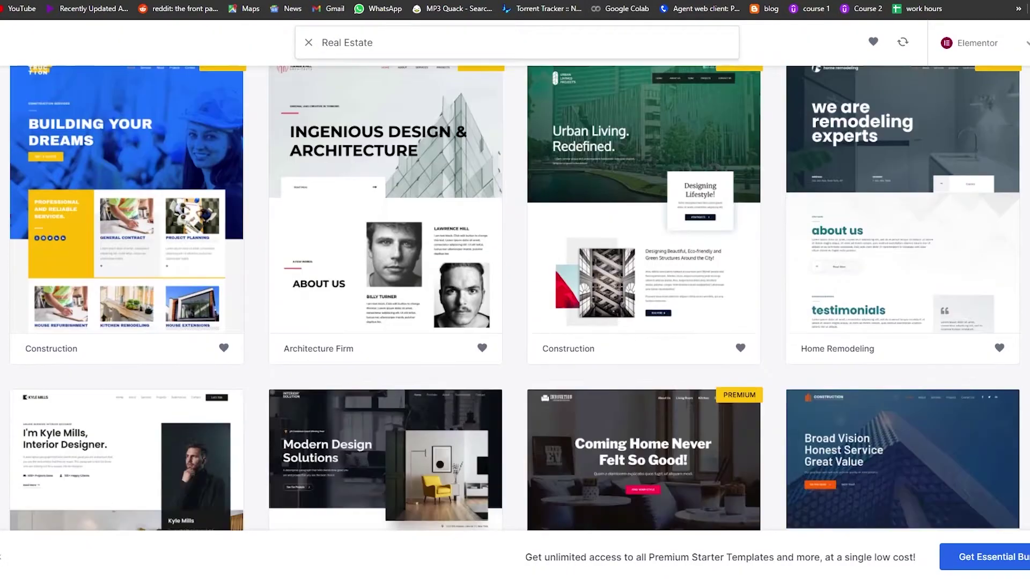
{"action": "scroll", "coordinate": [515, 298], "scroll_direction": "up", "scroll_amount": 3}
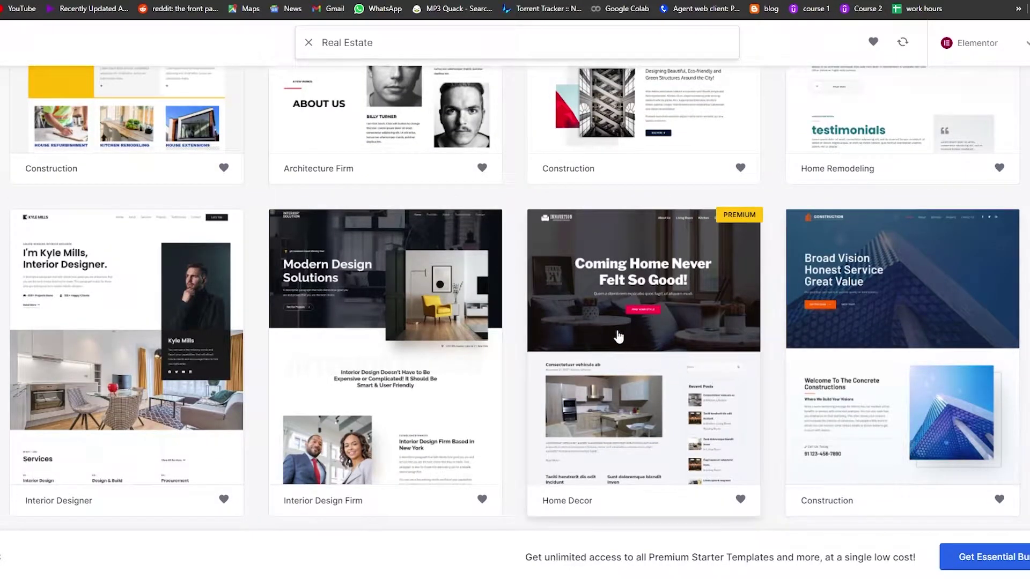
{"action": "scroll", "coordinate": [742, 334], "scroll_direction": "up", "scroll_amount": 2}
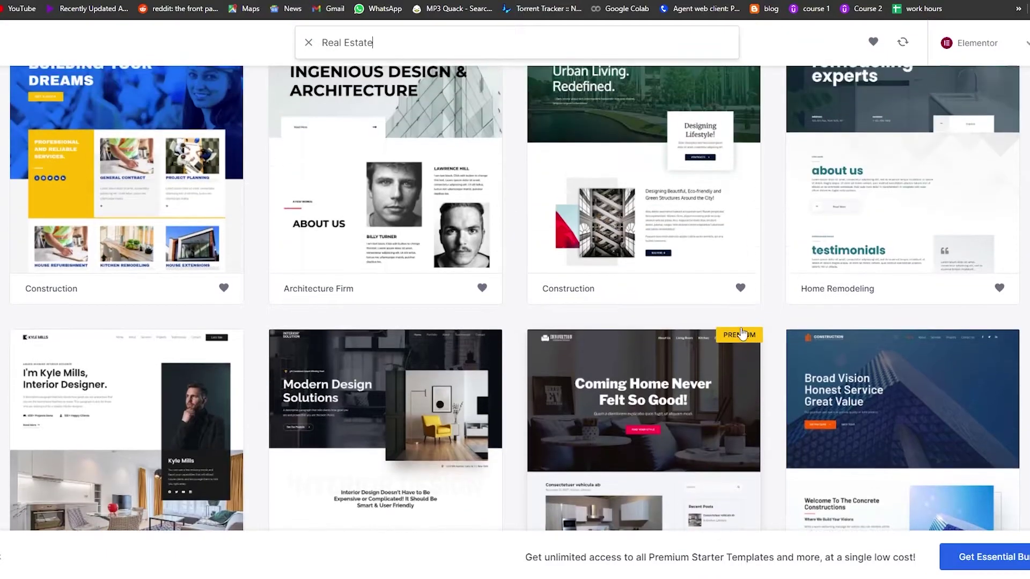
{"action": "scroll", "coordinate": [739, 337], "scroll_direction": "down", "scroll_amount": 2}
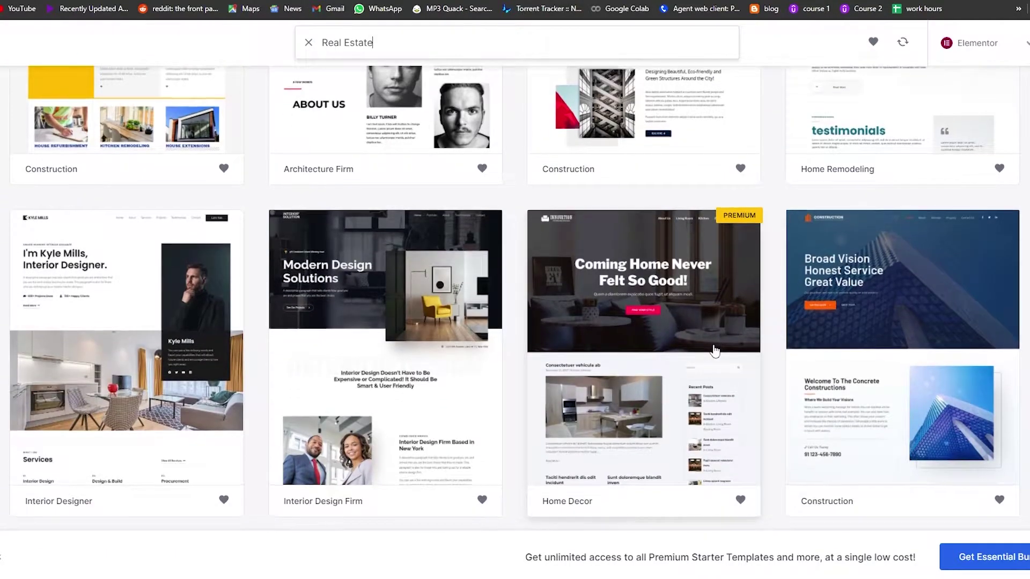
{"action": "scroll", "coordinate": [624, 457], "scroll_direction": "up", "scroll_amount": 6}
{"action": "scroll", "coordinate": [593, 329], "scroll_direction": "up", "scroll_amount": 1}
{"action": "scroll", "coordinate": [231, 334], "scroll_direction": "up", "scroll_amount": 5}
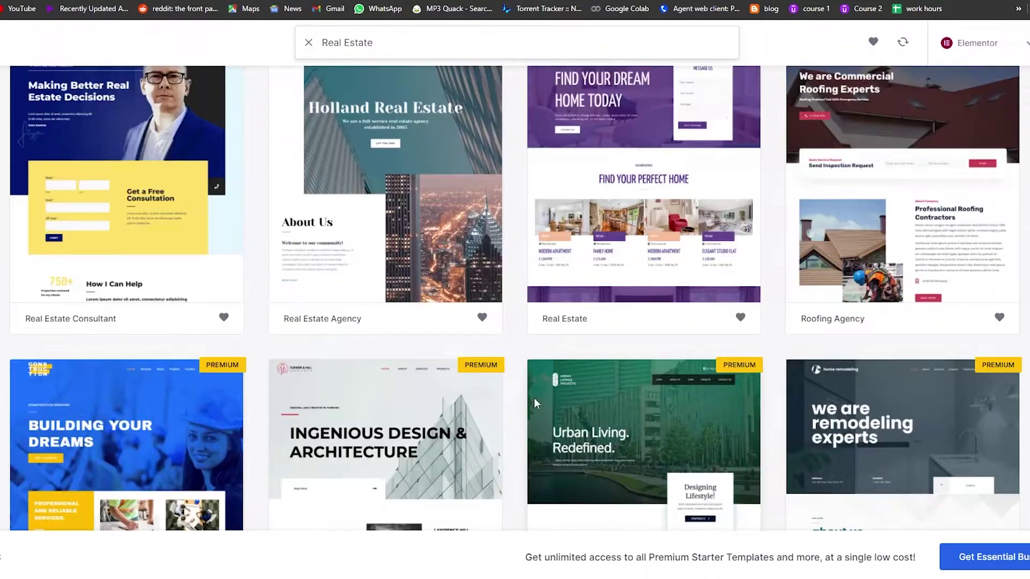
{"action": "scroll", "coordinate": [630, 408], "scroll_direction": "down", "scroll_amount": 2}
{"action": "scroll", "coordinate": [630, 408], "scroll_direction": "down", "scroll_amount": 5}
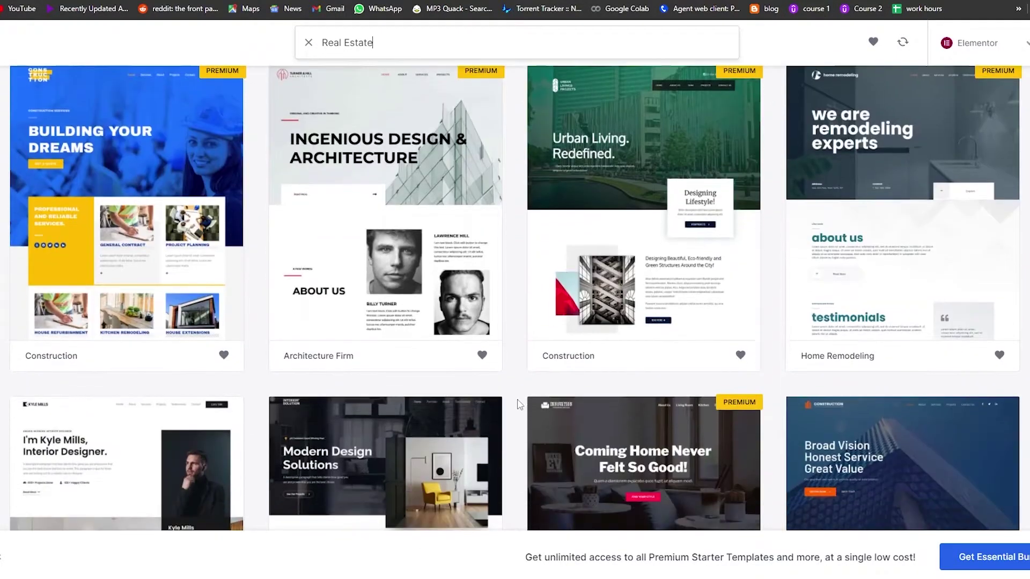
{"action": "scroll", "coordinate": [519, 404], "scroll_direction": "up", "scroll_amount": 8}
{"action": "scroll", "coordinate": [519, 403], "scroll_direction": "down", "scroll_amount": 4}
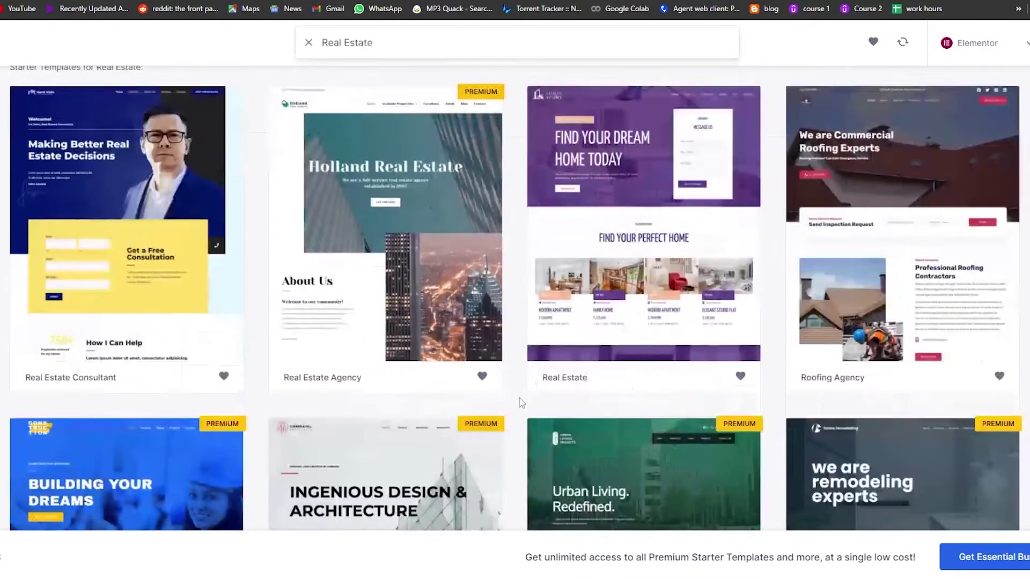
{"action": "scroll", "coordinate": [518, 403], "scroll_direction": "up", "scroll_amount": 2}
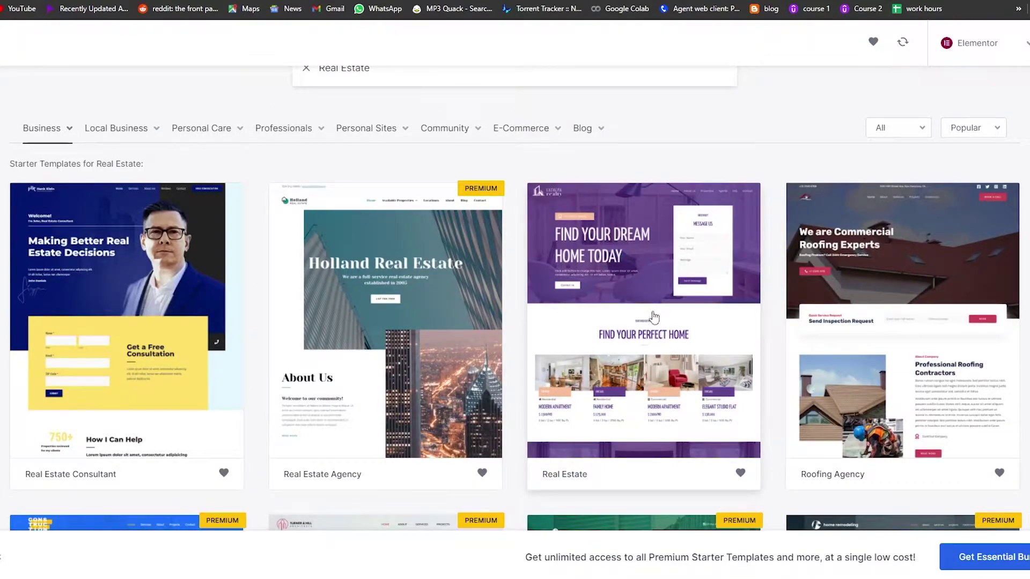
- Select the purple Real Estate template to reach its Logo step with the Catalpa Realty preview
{"action": "left_click", "coordinate": [616, 403]}
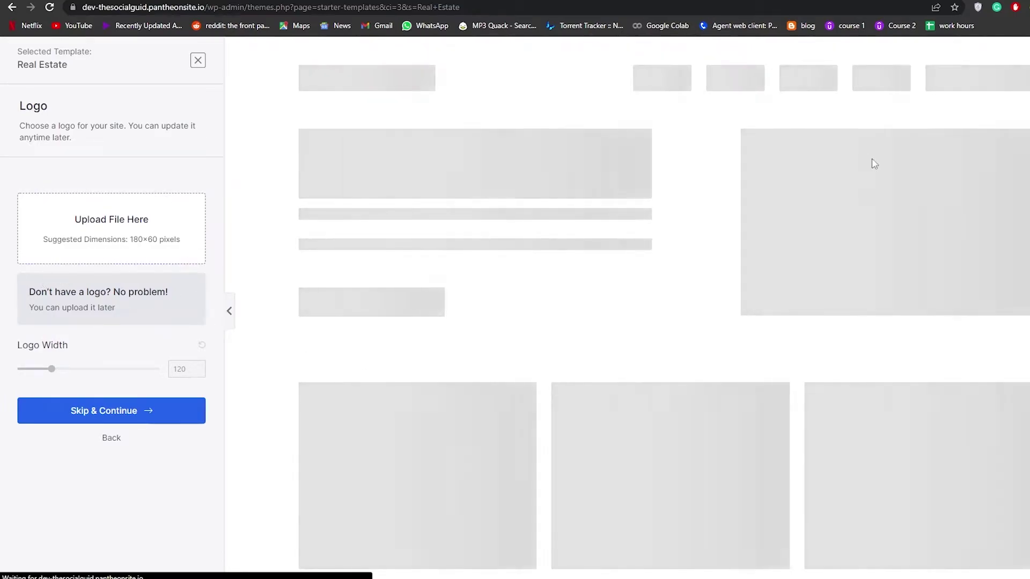
{"action": "scroll", "coordinate": [466, 249], "scroll_direction": "down", "scroll_amount": 1}
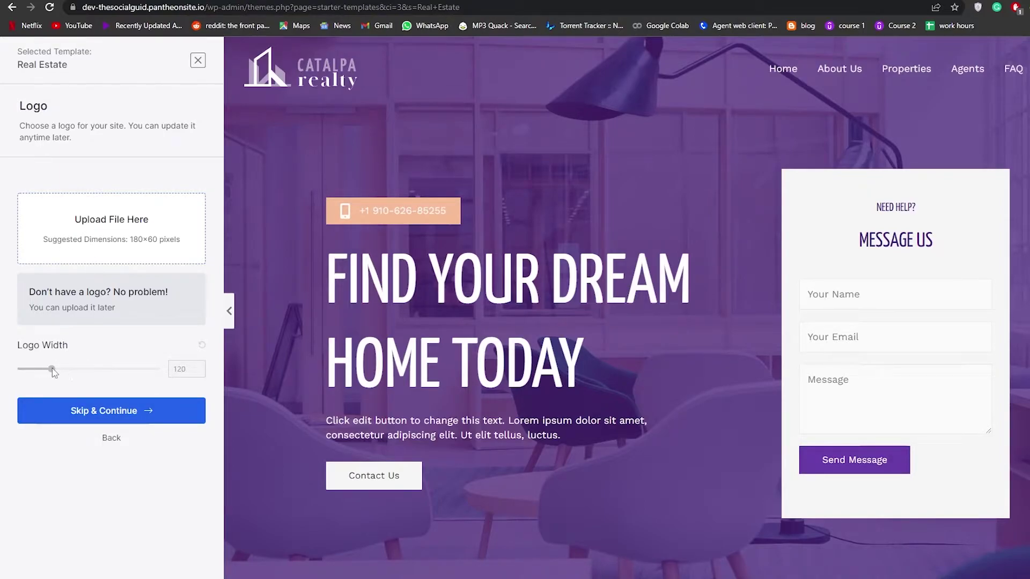
- Skip adding a logo and move on to the Colors & Fonts step
{"action": "left_click", "coordinate": [101, 411]}
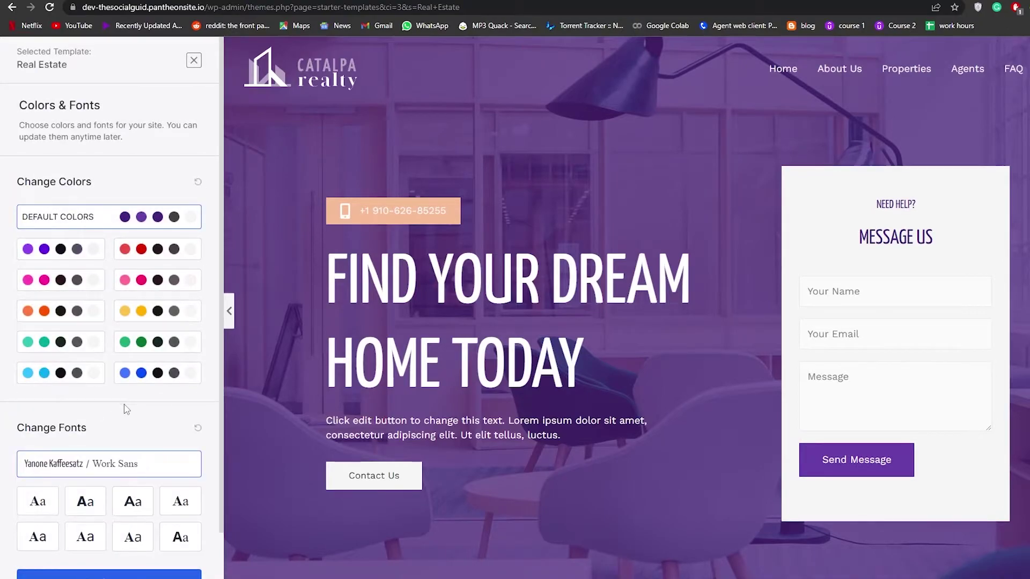
{"action": "scroll", "coordinate": [92, 336], "scroll_direction": "down", "scroll_amount": 1}
{"action": "scroll", "coordinate": [92, 335], "scroll_direction": "up", "scroll_amount": 1}
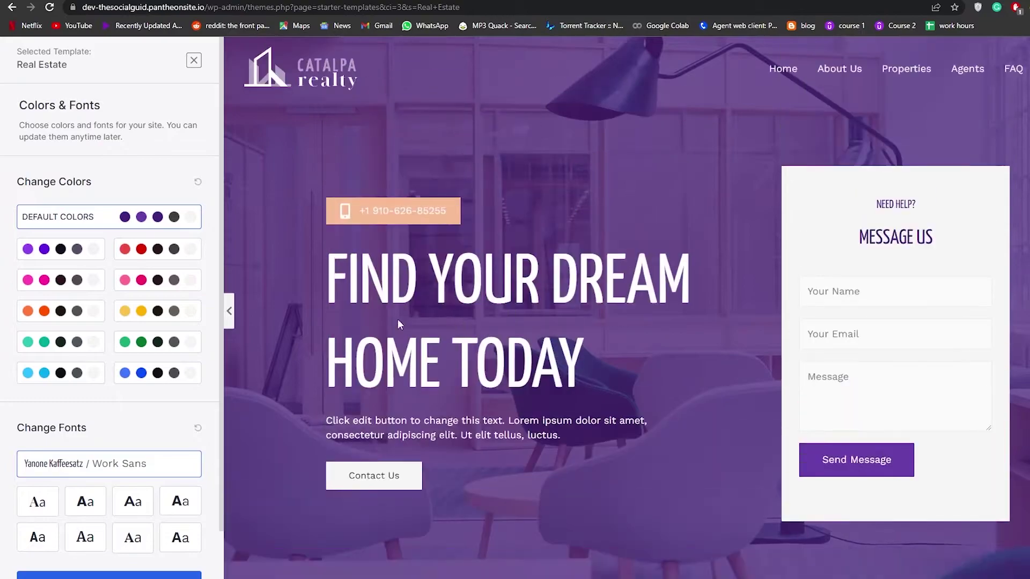
- Preview red, yellow, pink, blue, cyan and teal palettes, then apply the purple palette
{"action": "left_click", "coordinate": [165, 255]}
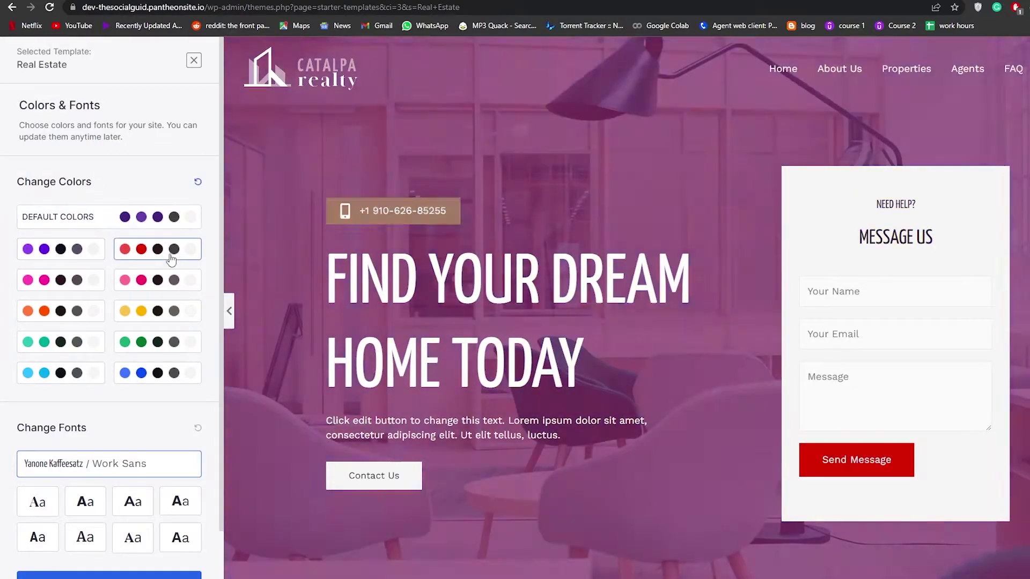
{"action": "left_click", "coordinate": [175, 320]}
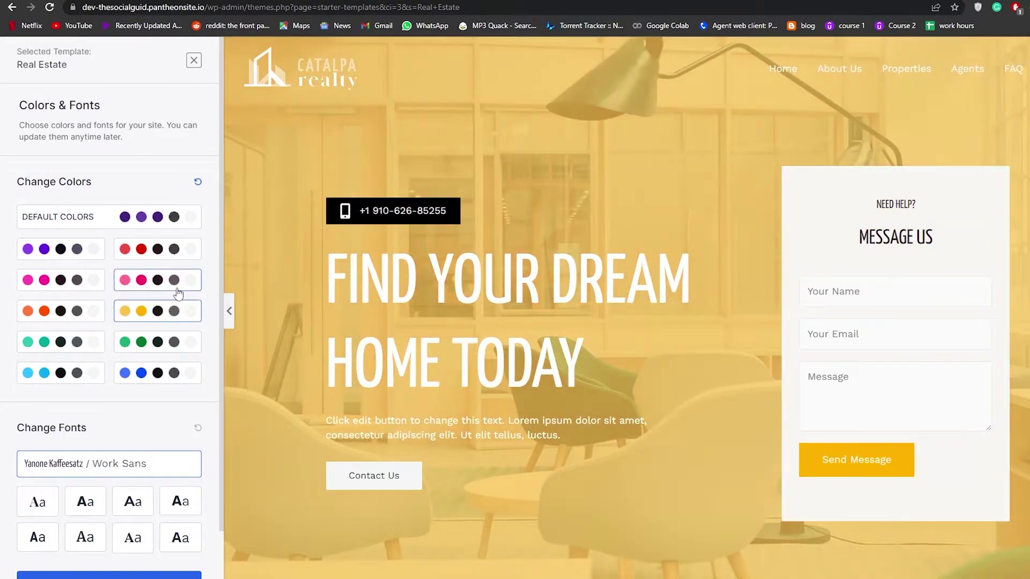
{"action": "left_click", "coordinate": [172, 285]}
{"action": "left_click", "coordinate": [167, 378]}
{"action": "left_click", "coordinate": [62, 374]}
{"action": "left_click", "coordinate": [64, 344]}
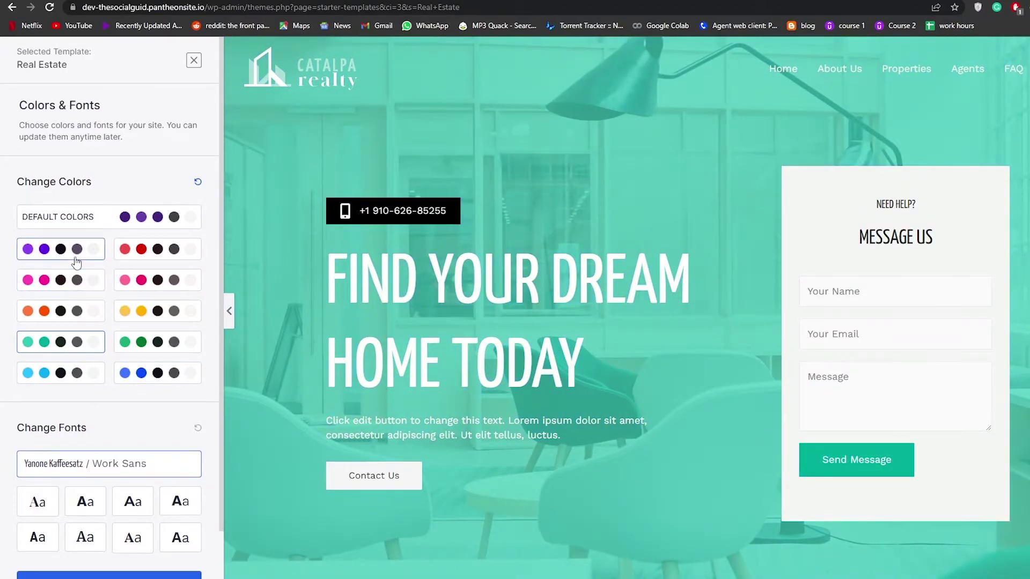
{"action": "left_click", "coordinate": [76, 260]}
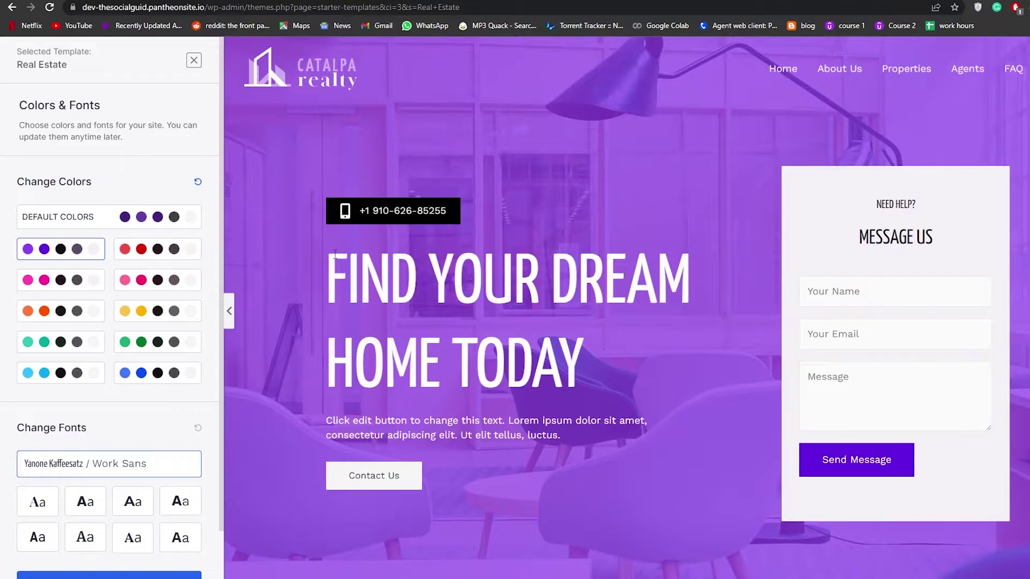
{"action": "scroll", "coordinate": [293, 265], "scroll_direction": "down", "scroll_amount": 10}
{"action": "scroll", "coordinate": [133, 378], "scroll_direction": "down", "scroll_amount": 1}
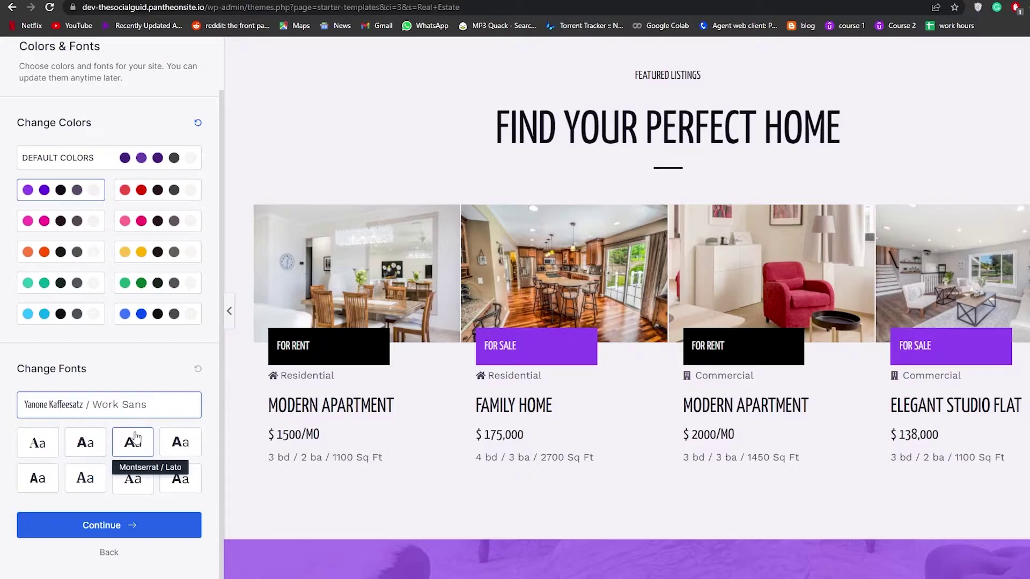
- Try Montserrat / Lato and Rubik / Karla, then choose the Open Sans / Work Sans fonts
{"action": "left_click", "coordinate": [82, 444]}
{"action": "left_click", "coordinate": [181, 443]}
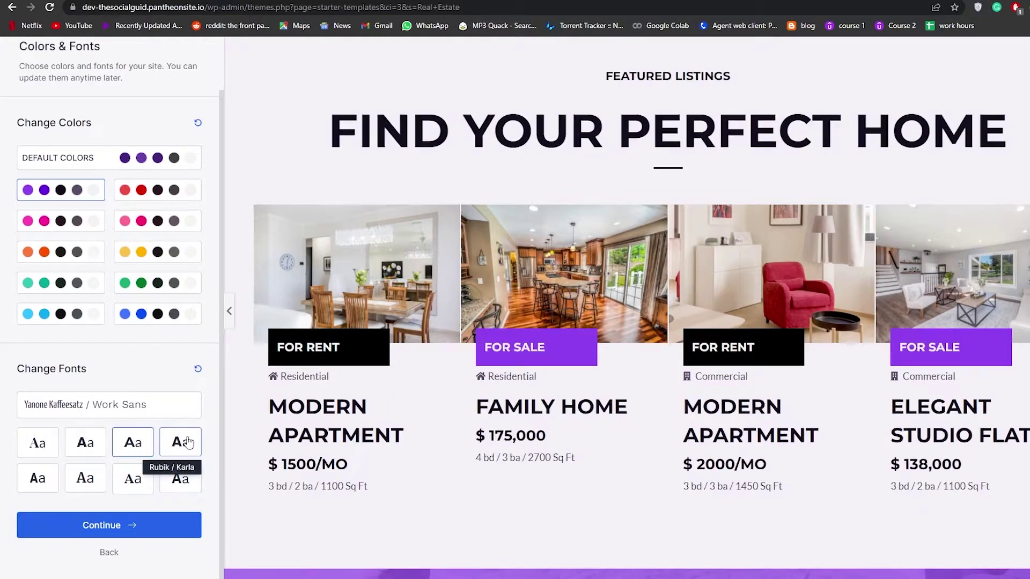
{"action": "left_click", "coordinate": [181, 480]}
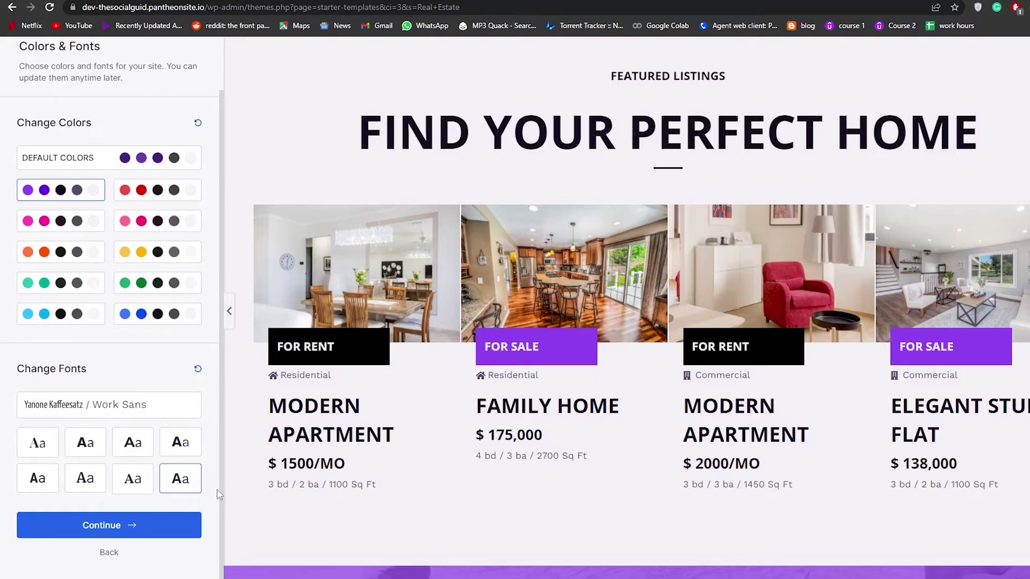
{"action": "scroll", "coordinate": [215, 490], "scroll_direction": "up", "scroll_amount": 2}
{"action": "scroll", "coordinate": [439, 458], "scroll_direction": "up", "scroll_amount": 1}
{"action": "scroll", "coordinate": [439, 459], "scroll_direction": "up", "scroll_amount": 5}
{"action": "scroll", "coordinate": [448, 418], "scroll_direction": "down", "scroll_amount": 5}
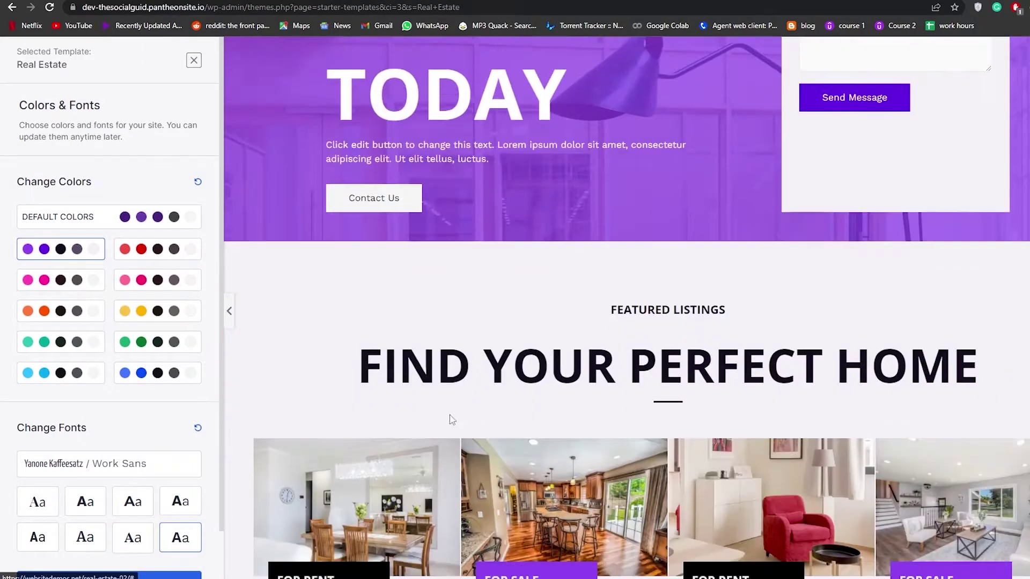
{"action": "scroll", "coordinate": [134, 542], "scroll_direction": "down", "scroll_amount": 1}
- Continue to the final step with all import options kept and build the website
{"action": "left_click", "coordinate": [128, 531]}
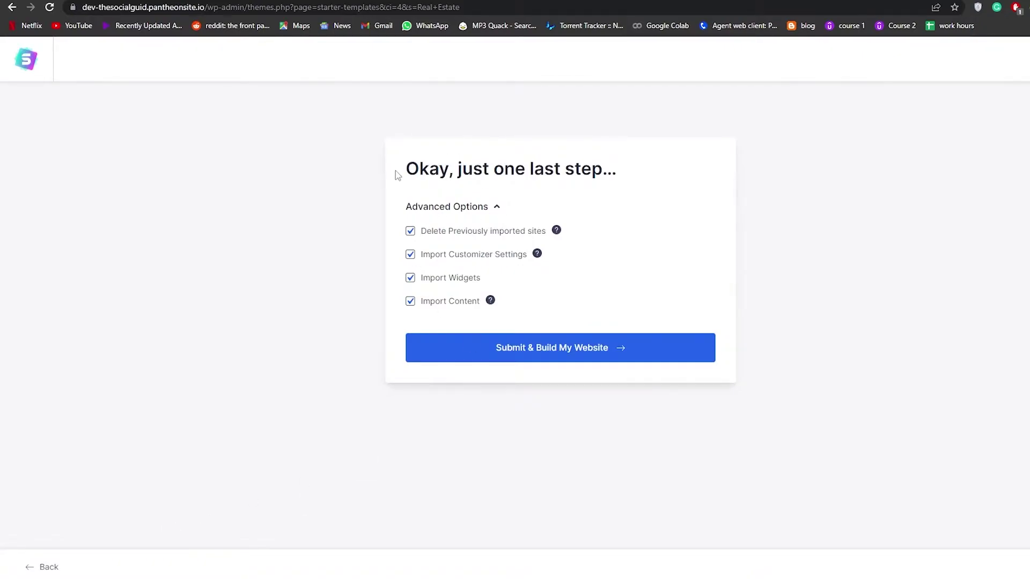
{"action": "left_click", "coordinate": [563, 359]}
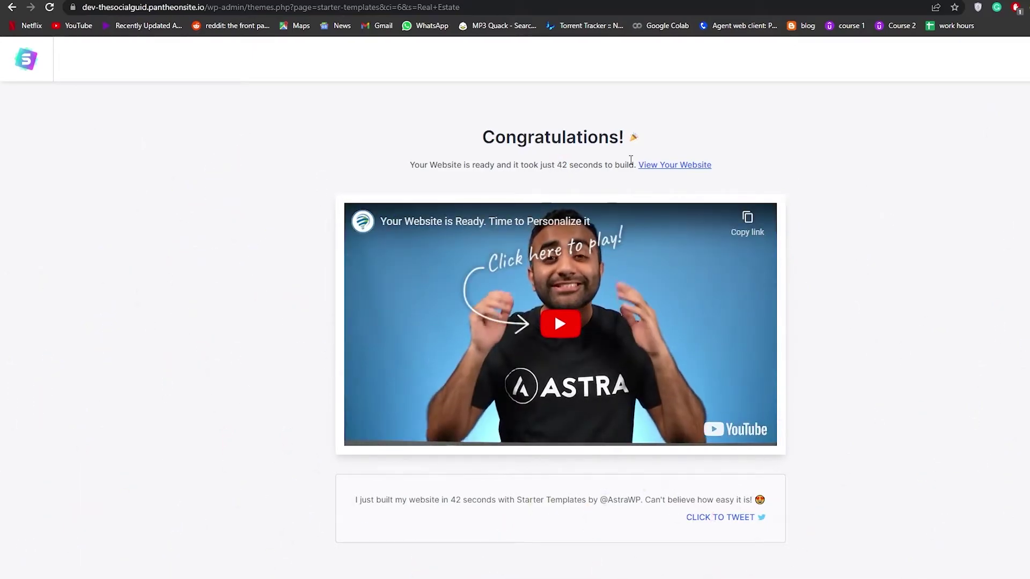
- View the finished Catalpa Realty website and scroll through its homepage
{"action": "left_click", "coordinate": [672, 167]}
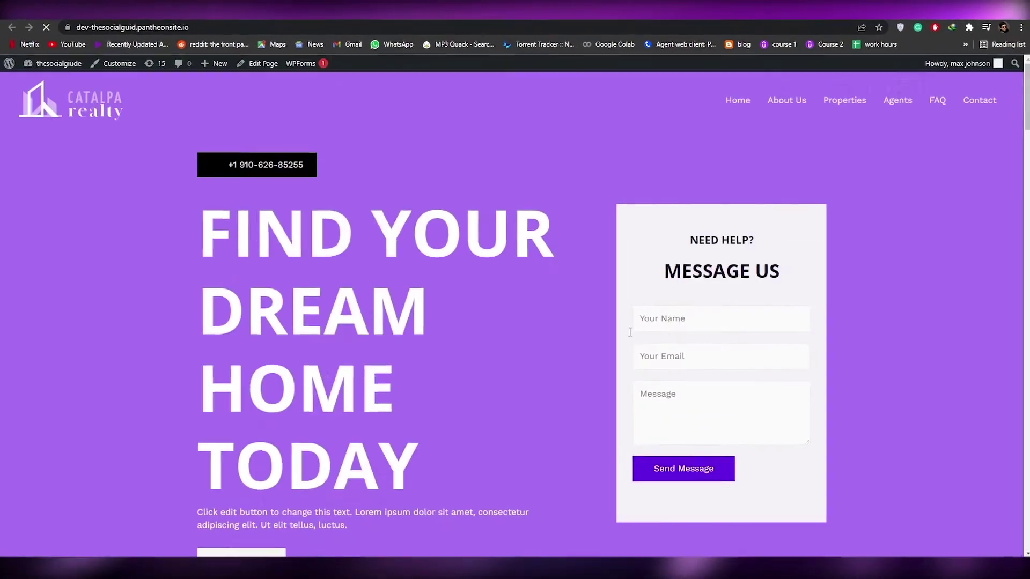
{"action": "scroll", "coordinate": [478, 253], "scroll_direction": "down", "scroll_amount": 12}
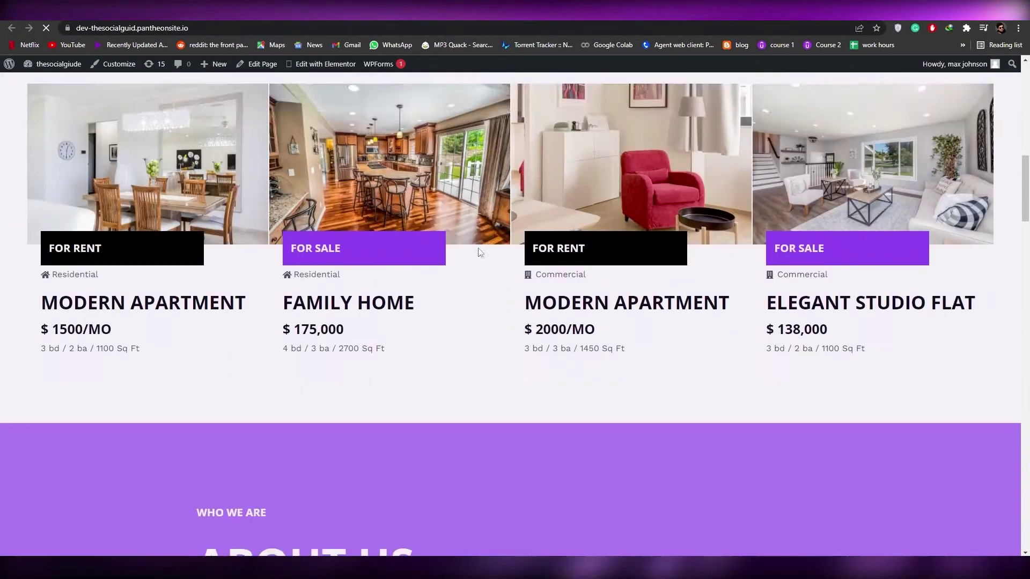
{"action": "scroll", "coordinate": [481, 248], "scroll_direction": "down", "scroll_amount": 15}
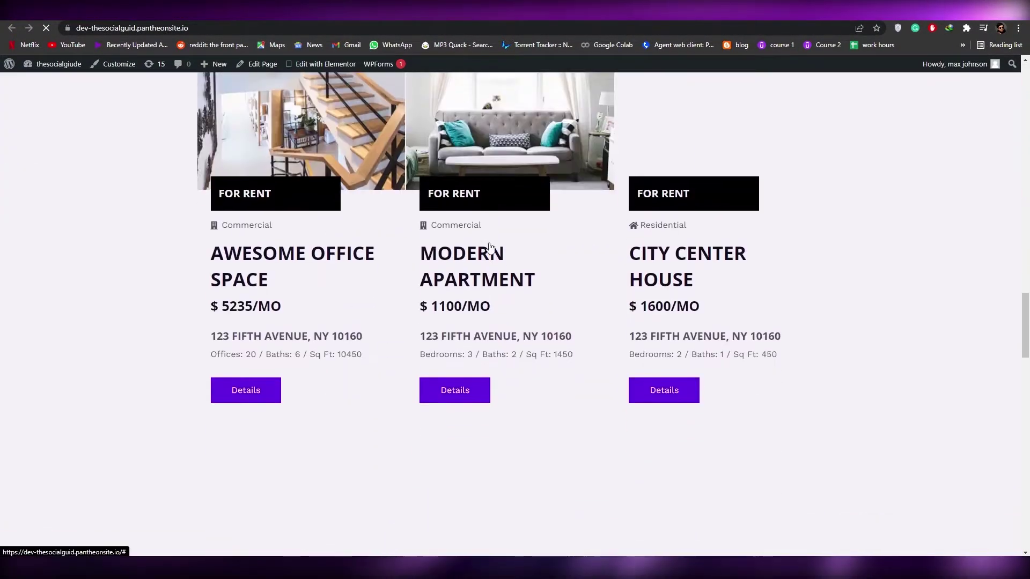
{"action": "scroll", "coordinate": [490, 248], "scroll_direction": "down", "scroll_amount": 12}
{"action": "scroll", "coordinate": [515, 378], "scroll_direction": "up", "scroll_amount": 1}
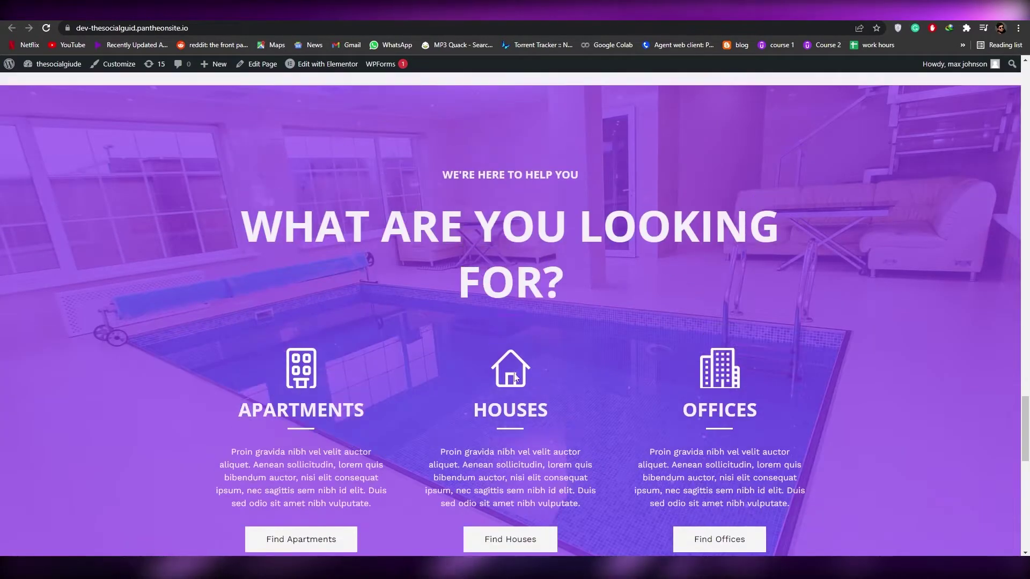
{"action": "scroll", "coordinate": [514, 379], "scroll_direction": "up", "scroll_amount": 20}
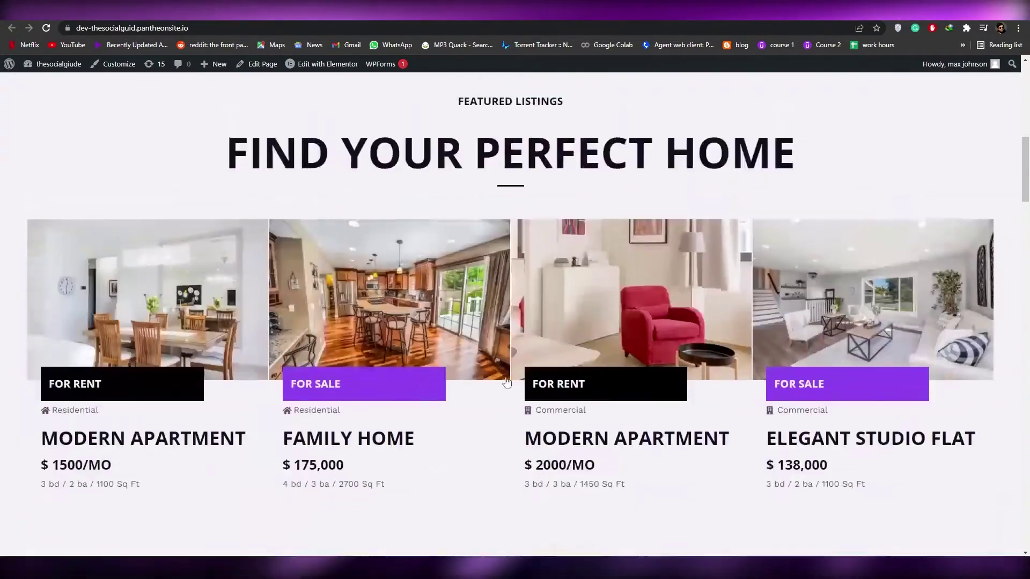
{"action": "scroll", "coordinate": [507, 382], "scroll_direction": "up", "scroll_amount": 10}
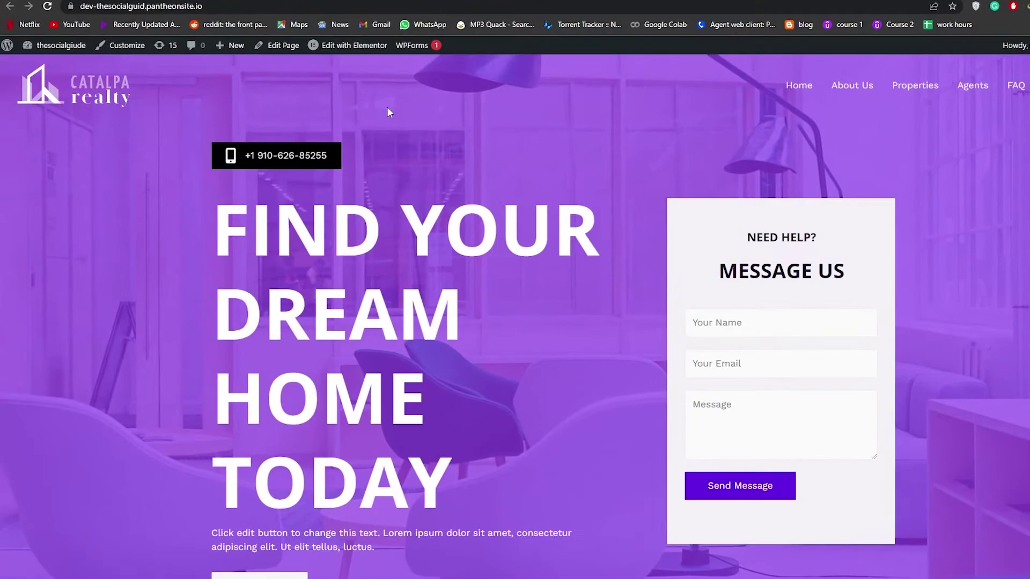
{"action": "mouse_move", "coordinate": [327, 71]}
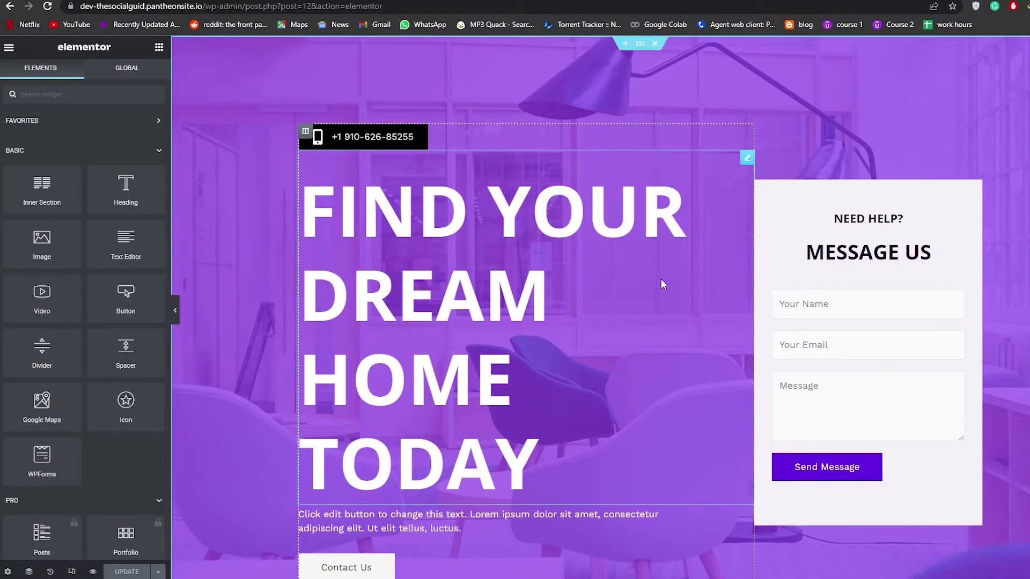
- Scroll the Elementor canvas and Elements panel to browse the Basic, Pro and General widgets
{"action": "scroll", "coordinate": [616, 332], "scroll_direction": "down", "scroll_amount": 7}
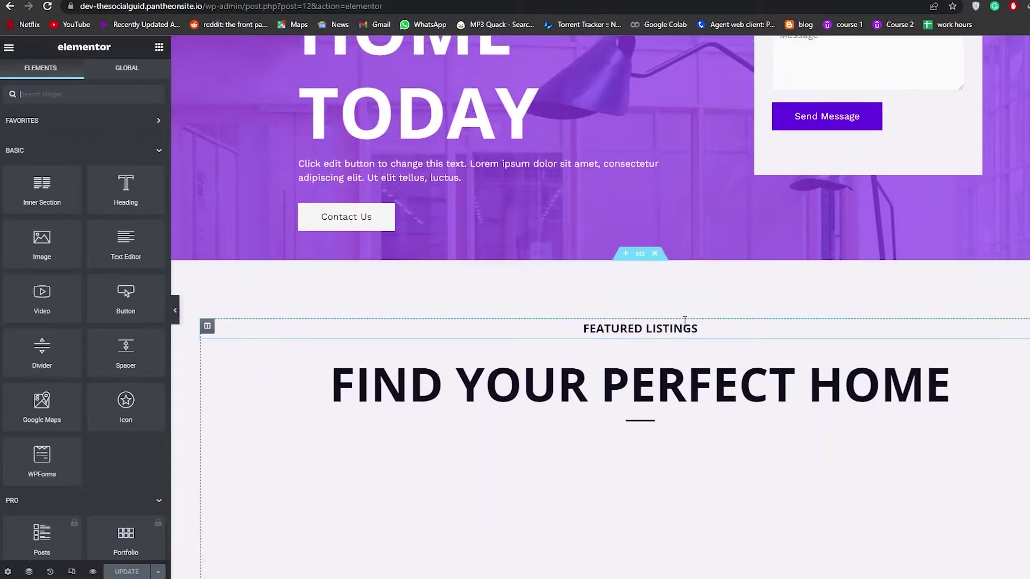
{"action": "scroll", "coordinate": [682, 316], "scroll_direction": "up", "scroll_amount": 3}
{"action": "scroll", "coordinate": [682, 317], "scroll_direction": "up", "scroll_amount": 3}
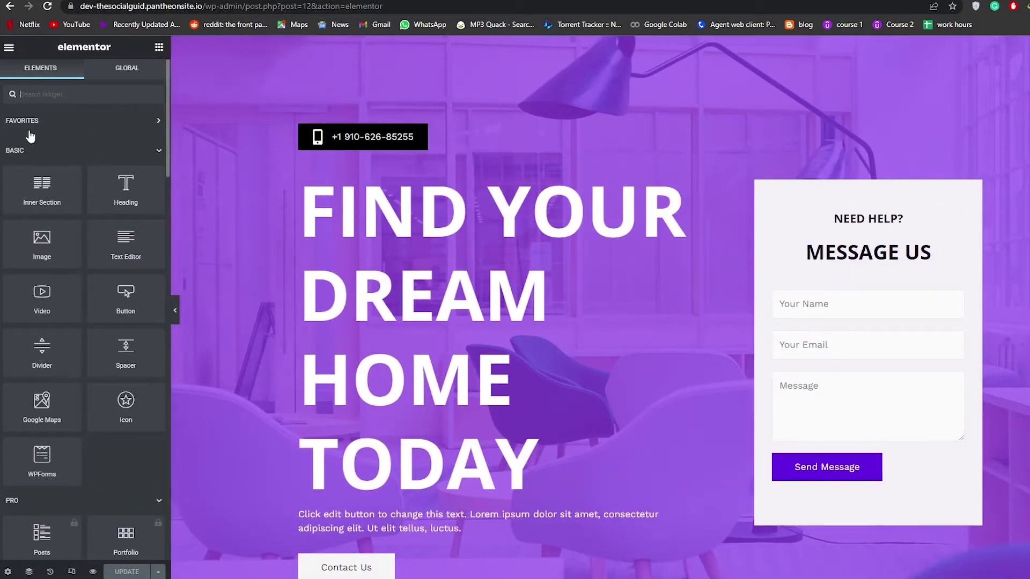
{"action": "scroll", "coordinate": [119, 145], "scroll_direction": "down", "scroll_amount": 8}
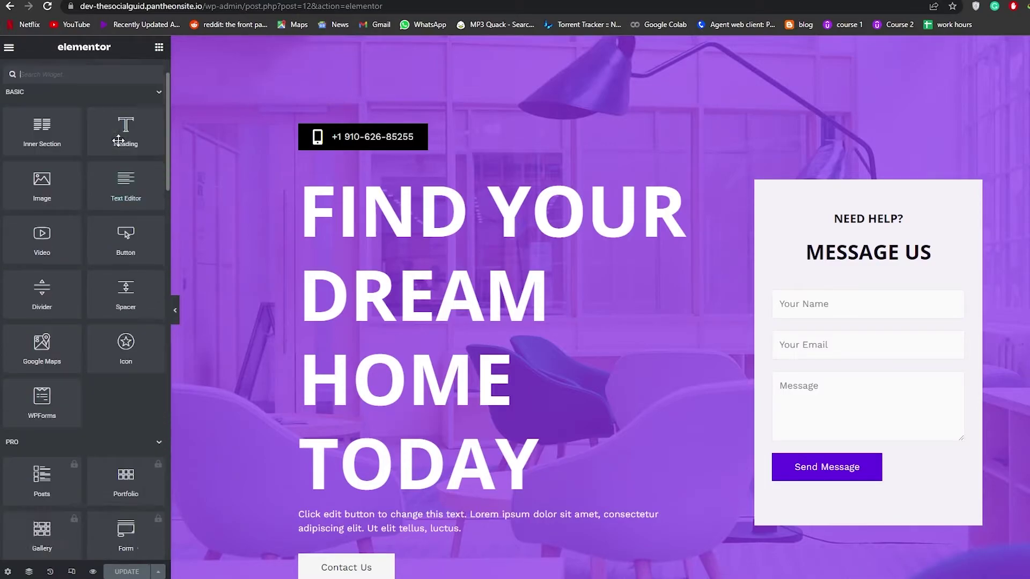
{"action": "scroll", "coordinate": [119, 149], "scroll_direction": "down", "scroll_amount": 7}
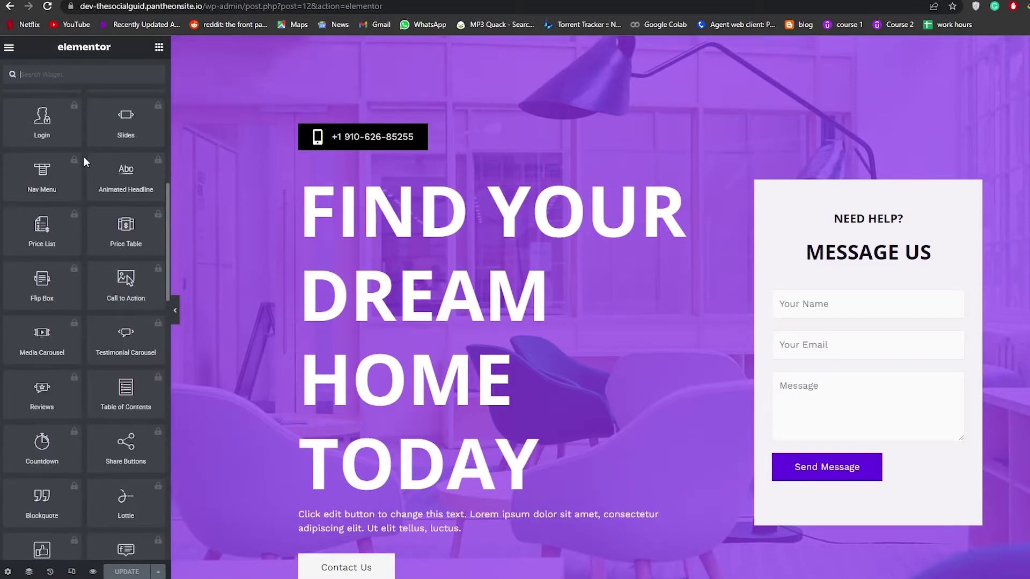
{"action": "scroll", "coordinate": [88, 155], "scroll_direction": "down", "scroll_amount": 3}
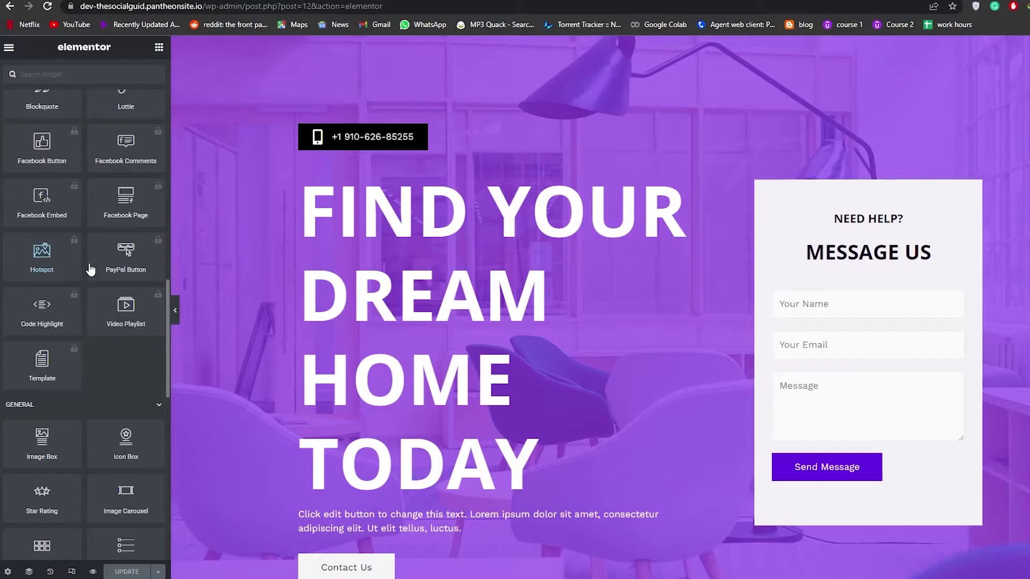
{"action": "scroll", "coordinate": [89, 348], "scroll_direction": "up", "scroll_amount": 5}
{"action": "scroll", "coordinate": [88, 348], "scroll_direction": "up", "scroll_amount": 10}
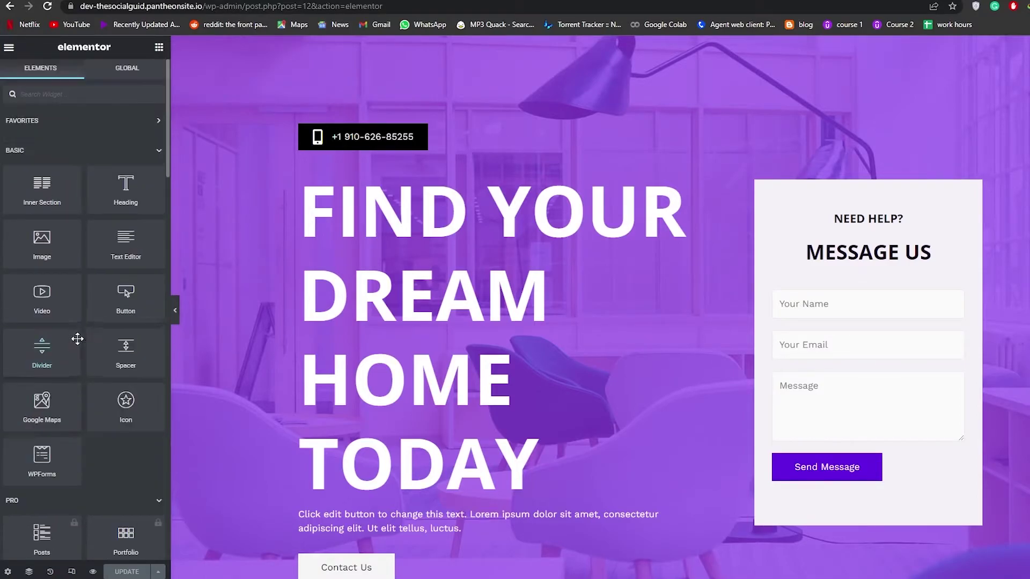
- Place a Video widget above the 'FIND YOUR DREAM HOME TODAY' heading and play it
{"action": "left_click", "coordinate": [49, 299]}
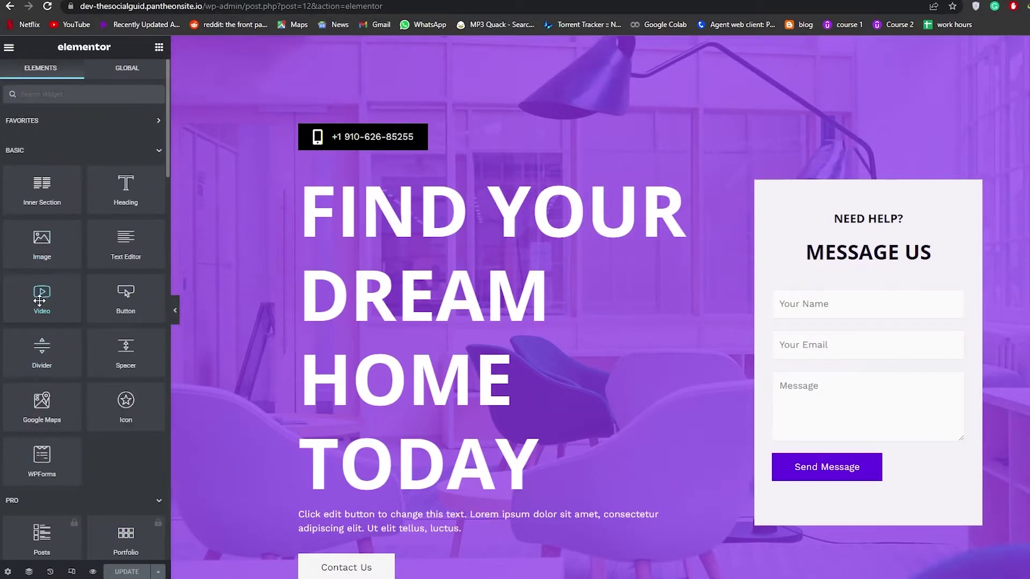
{"action": "left_click_drag", "start_coordinate": [42, 299], "coordinate": [499, 284]}
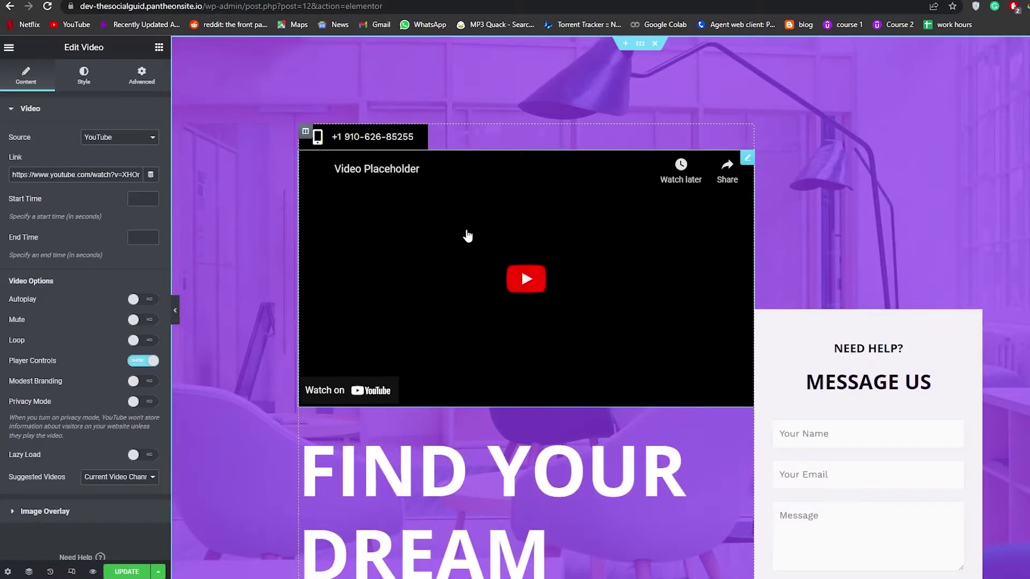
{"action": "left_click", "coordinate": [676, 221]}
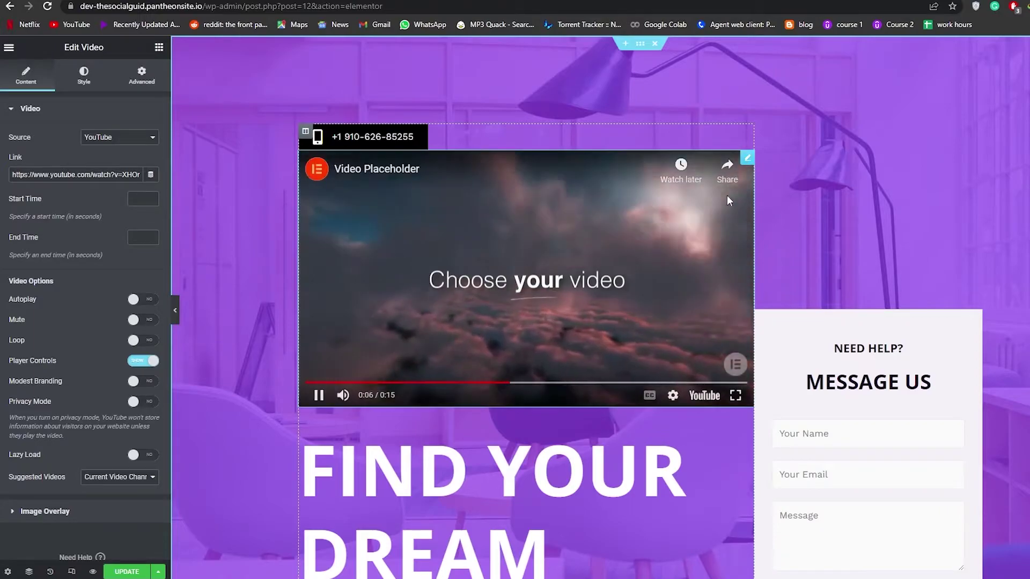
- Delete the hero column holding the heading and the video
{"action": "left_click", "coordinate": [305, 132]}
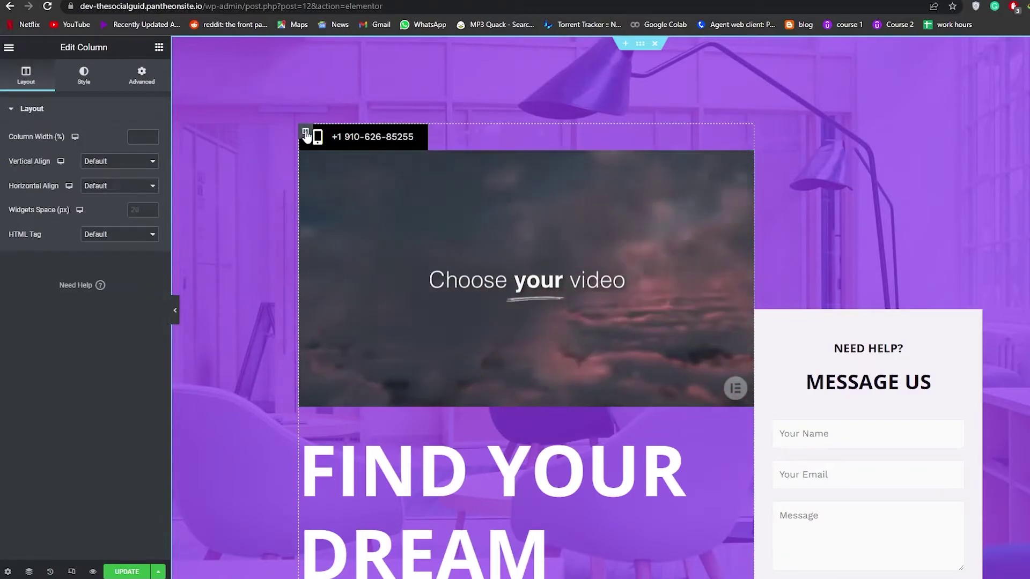
{"action": "right_click", "coordinate": [305, 133]}
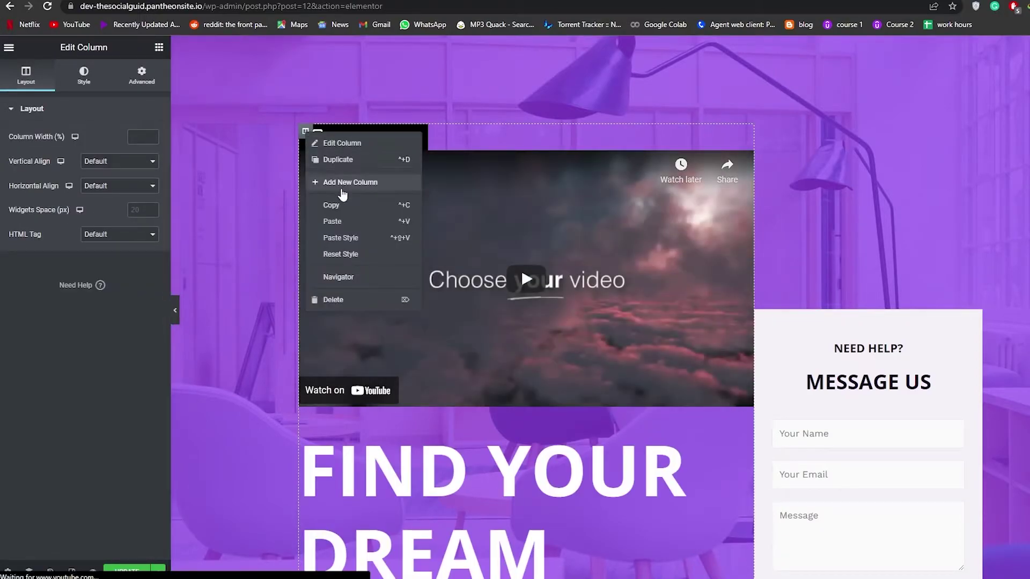
{"action": "left_click", "coordinate": [352, 308]}
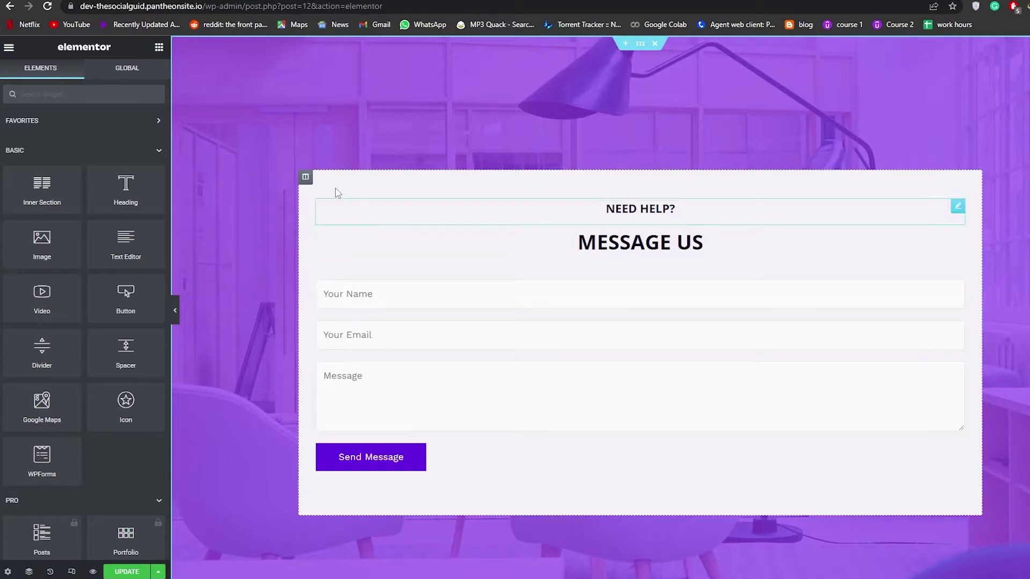
- Try Top, Bottom and Space Around vertical alignment on the form column, then reset to Default
{"action": "left_click", "coordinate": [304, 177]}
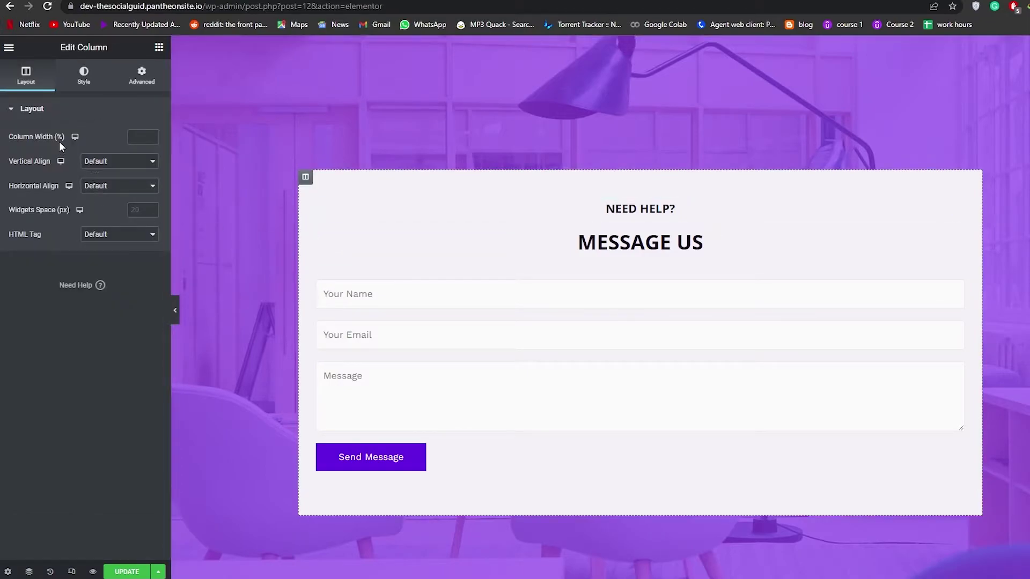
{"action": "left_click", "coordinate": [130, 163]}
{"action": "left_click", "coordinate": [135, 183]}
{"action": "left_click", "coordinate": [136, 161]}
{"action": "left_click", "coordinate": [130, 201]}
{"action": "left_click", "coordinate": [129, 167]}
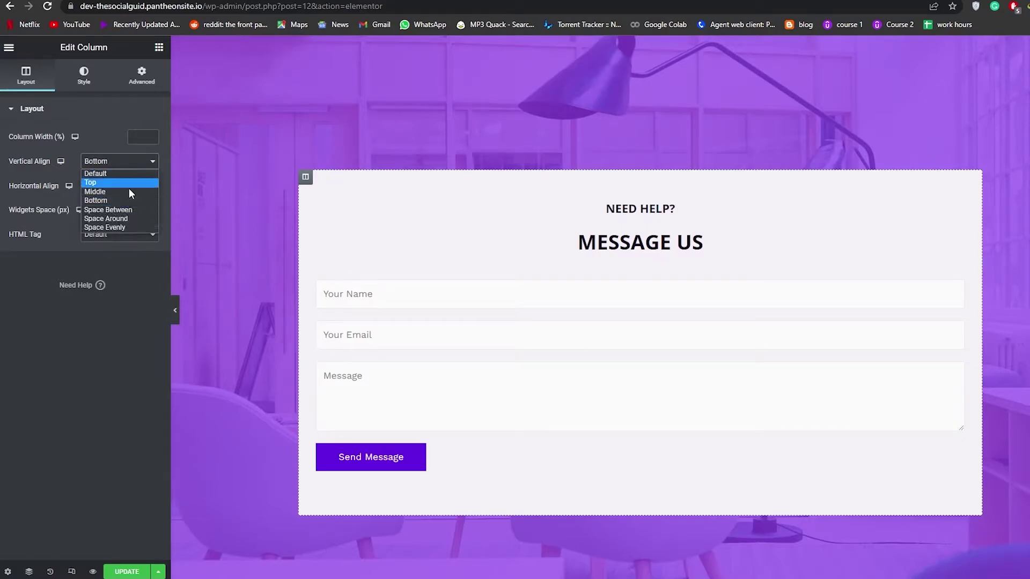
{"action": "left_click", "coordinate": [121, 217]}
{"action": "left_click", "coordinate": [126, 167]}
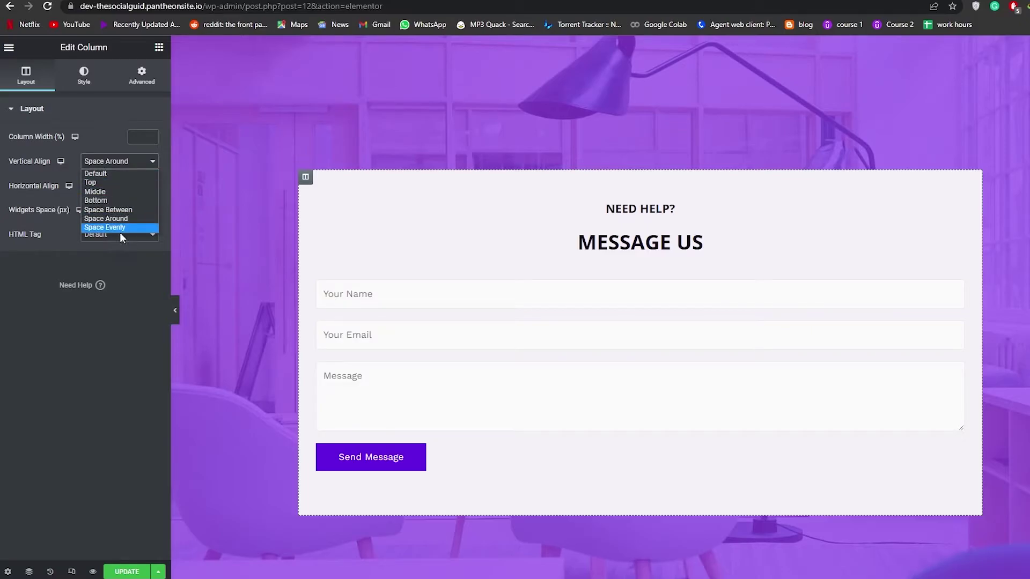
{"action": "left_click", "coordinate": [124, 174]}
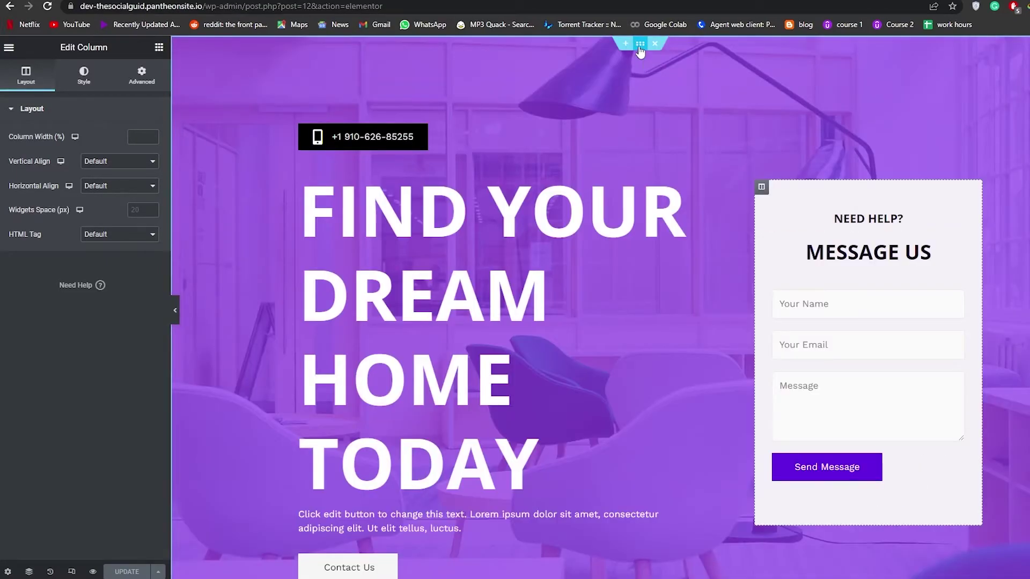
- Open the hero section's Style > Background settings and launch Insert Media to pick a new image
{"action": "left_click", "coordinate": [640, 44]}
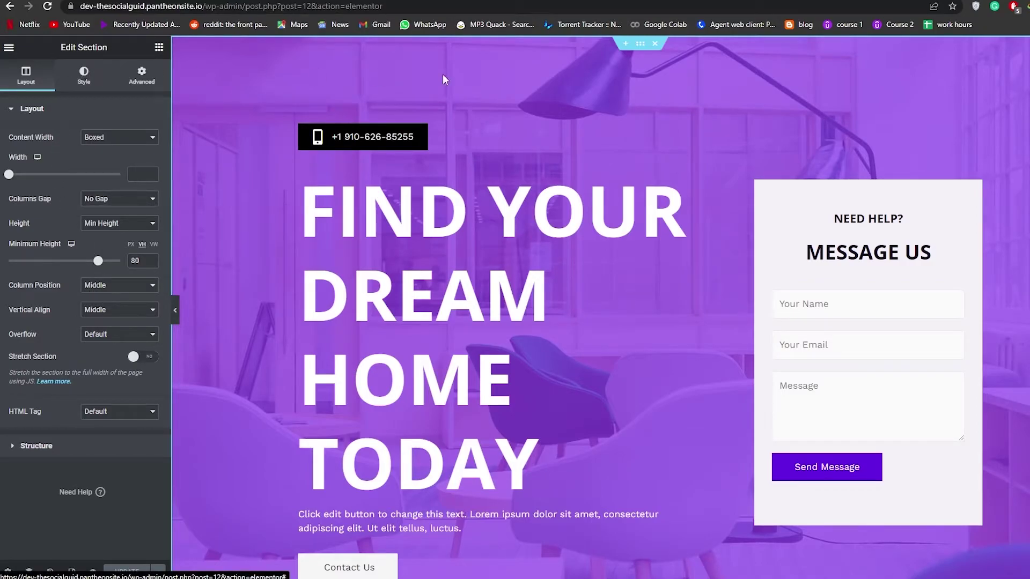
{"action": "left_click", "coordinate": [83, 75]}
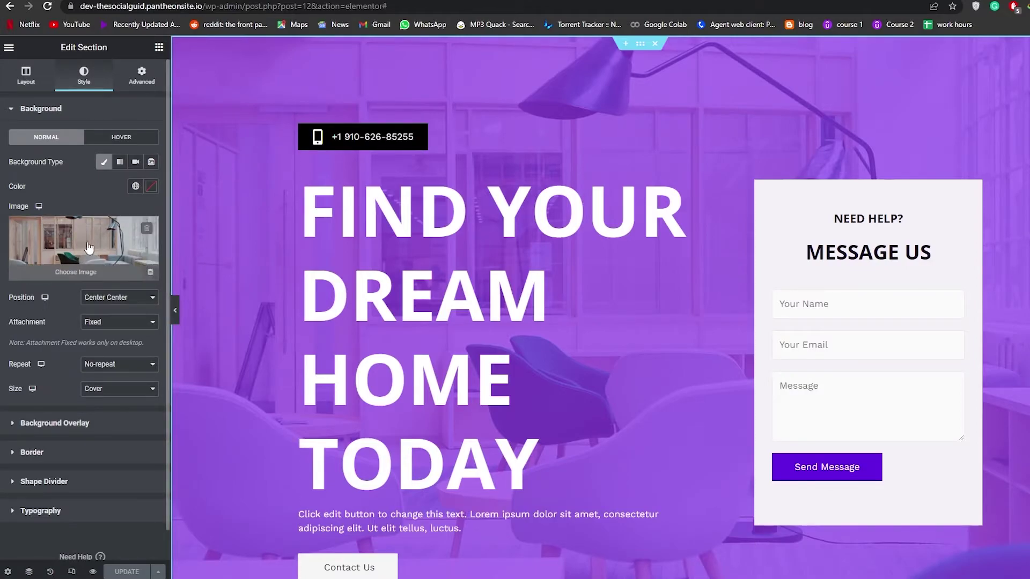
{"action": "left_click", "coordinate": [86, 272]}
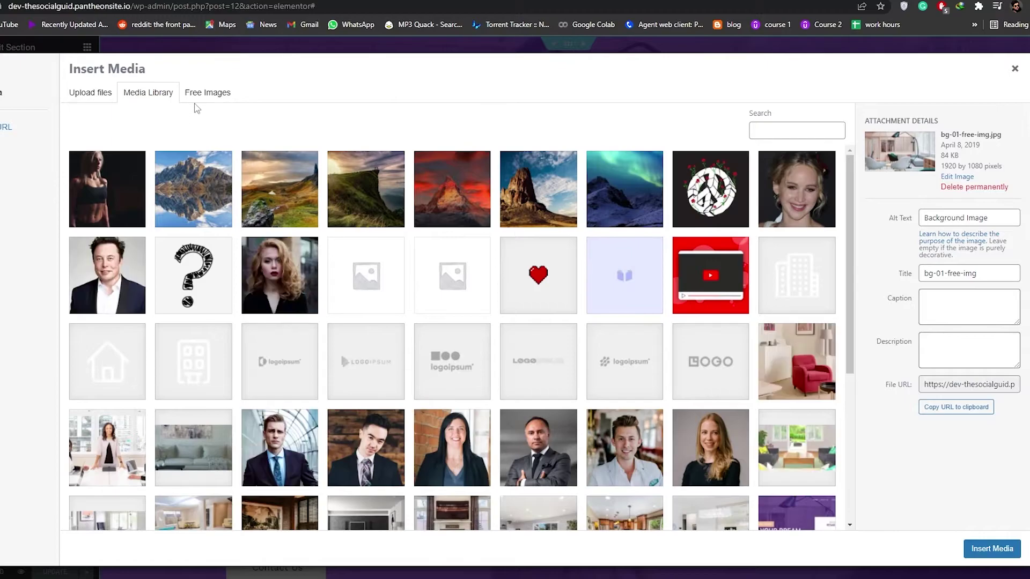
- Search the Pixabay free images for 'hous' to find house photos
{"action": "left_click", "coordinate": [211, 103]}
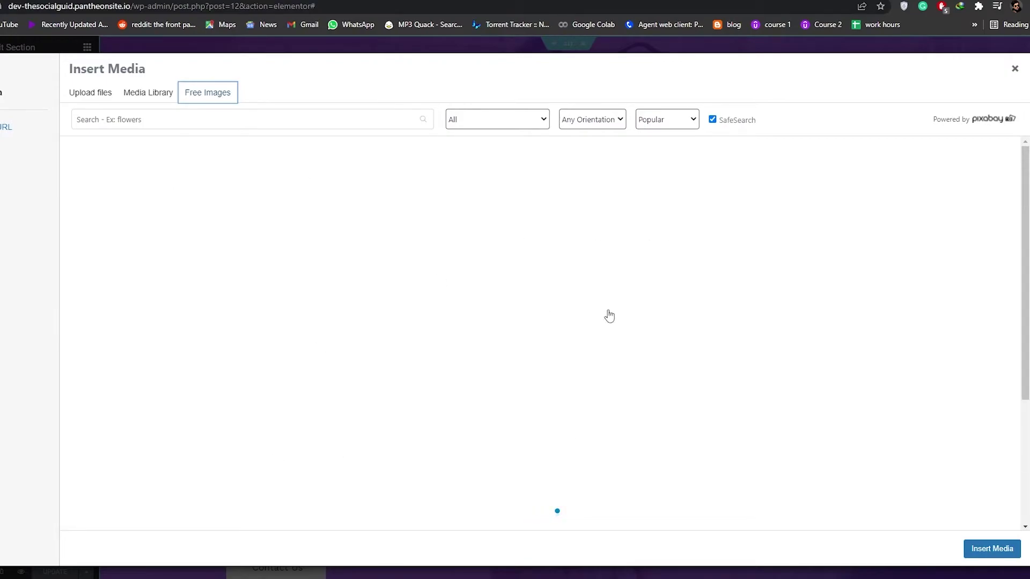
{"action": "scroll", "coordinate": [577, 341], "scroll_direction": "down", "scroll_amount": 3}
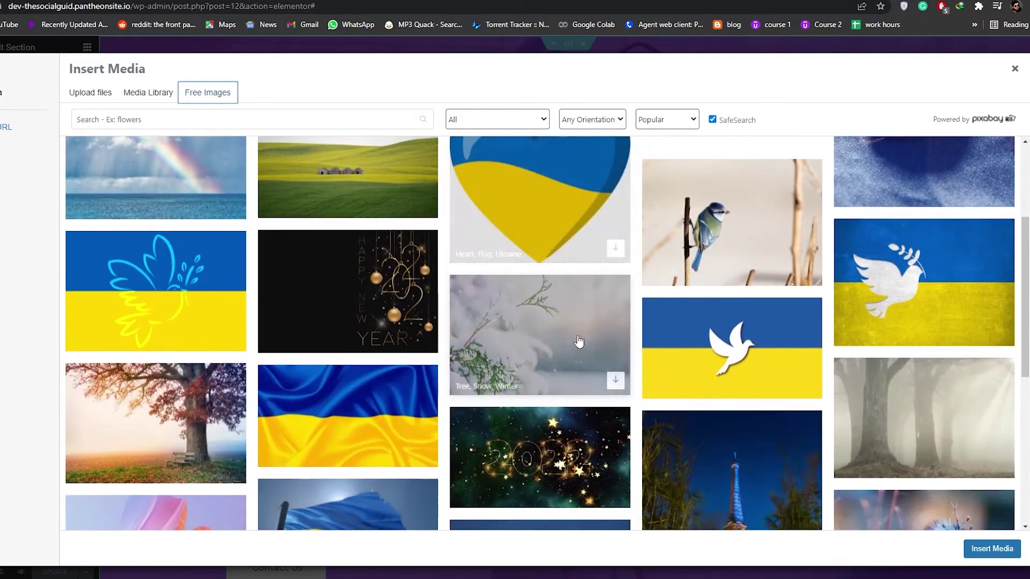
{"action": "scroll", "coordinate": [578, 341], "scroll_direction": "down", "scroll_amount": 3}
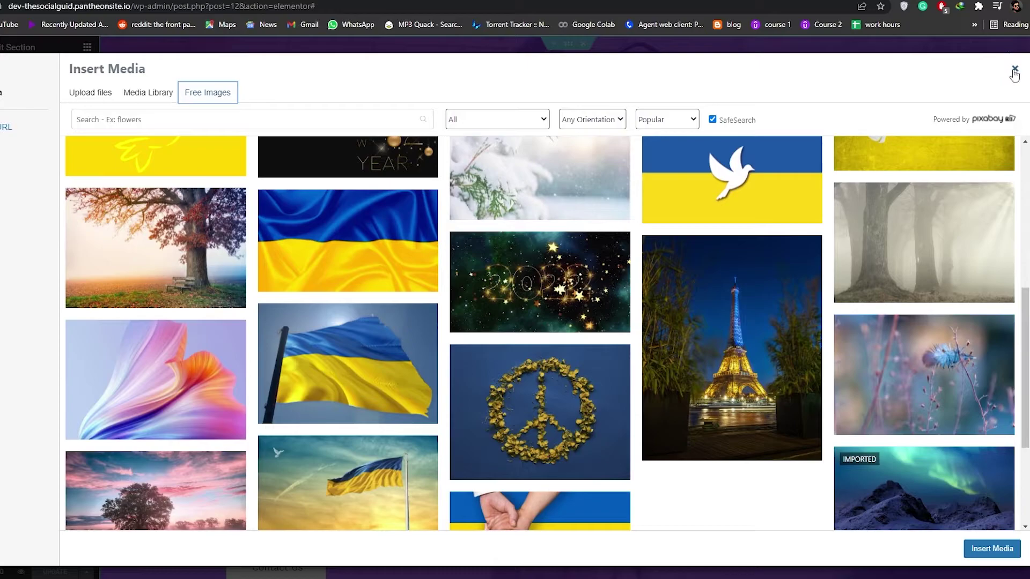
{"action": "scroll", "coordinate": [524, 329], "scroll_direction": "up", "scroll_amount": 6}
{"action": "left_click", "coordinate": [221, 117]}
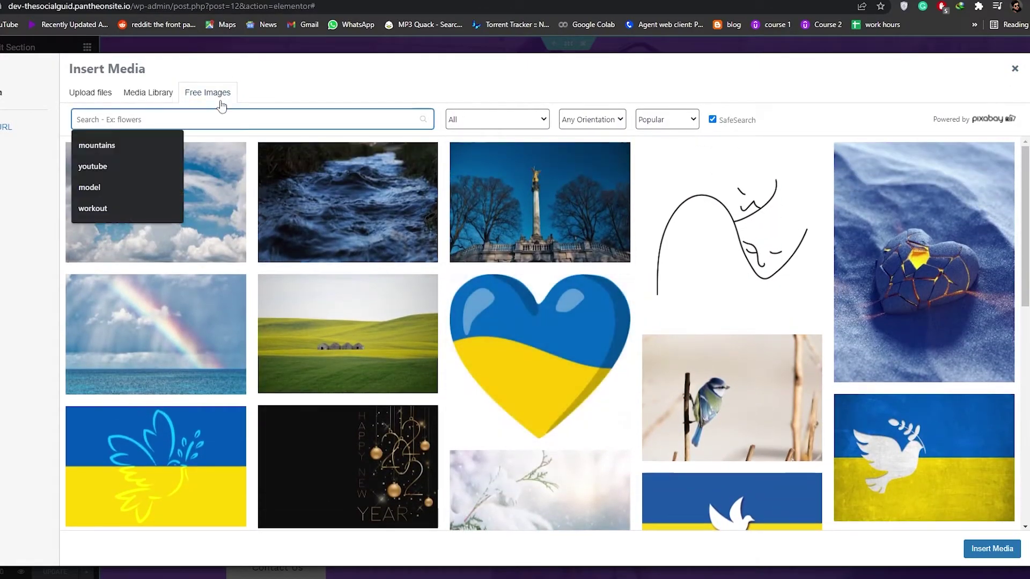
{"action": "type", "text": "houses"}
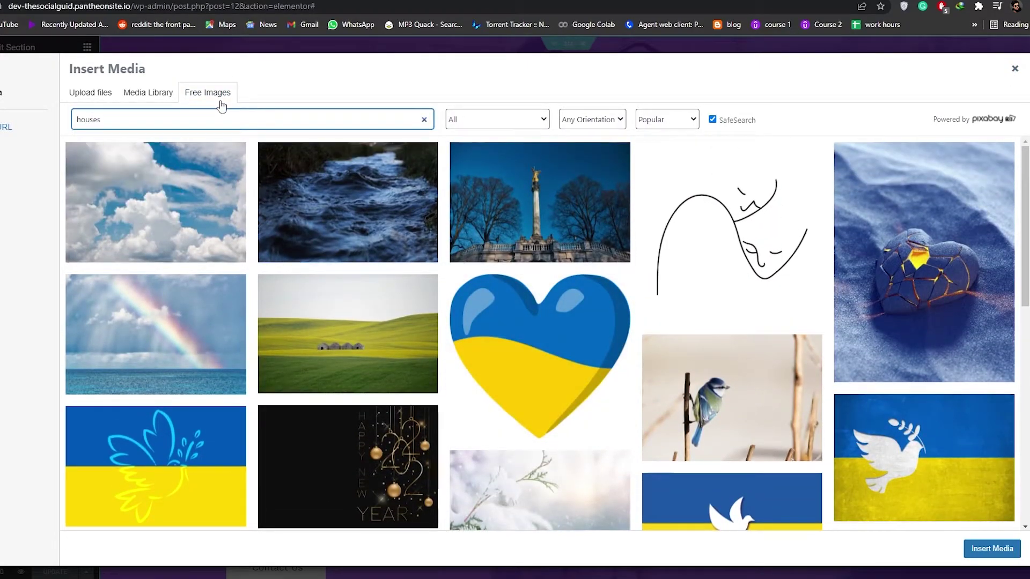
{"action": "key", "text": "Return"}
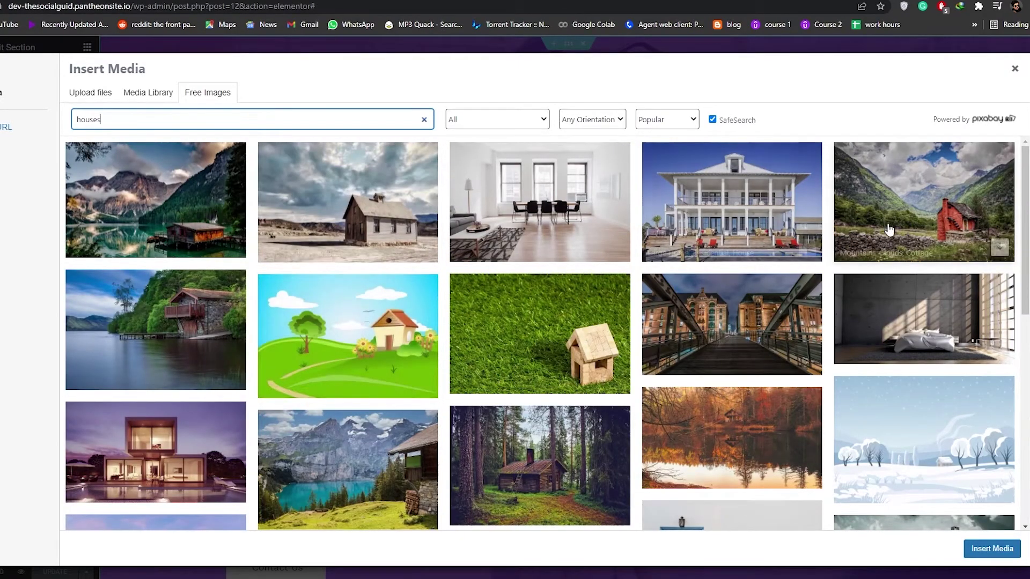
- Insert the House, Pool, Interior Design photo as the hero background
{"action": "scroll", "coordinate": [232, 298], "scroll_direction": "down", "scroll_amount": 1}
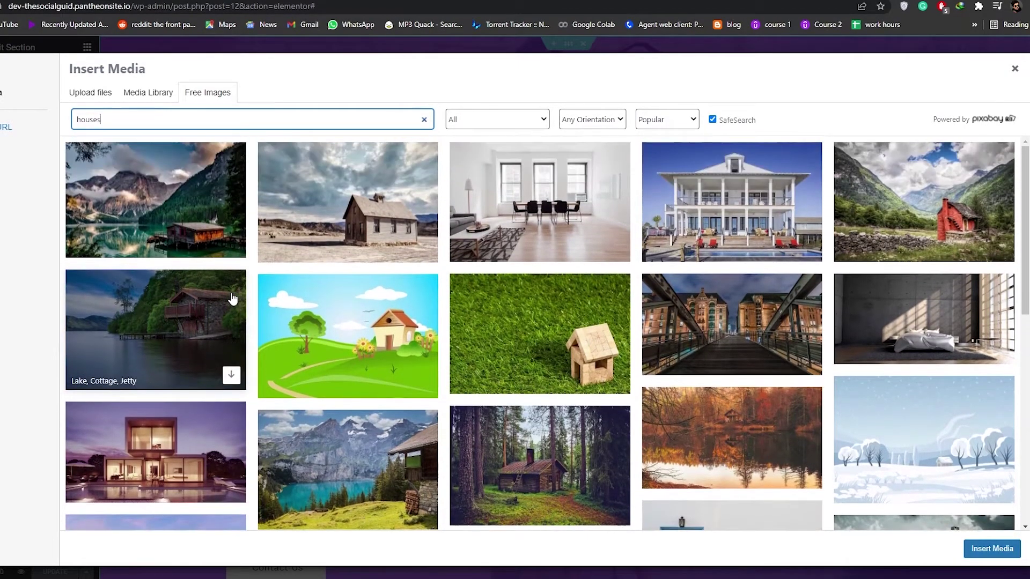
{"action": "scroll", "coordinate": [149, 387], "scroll_direction": "down", "scroll_amount": 1}
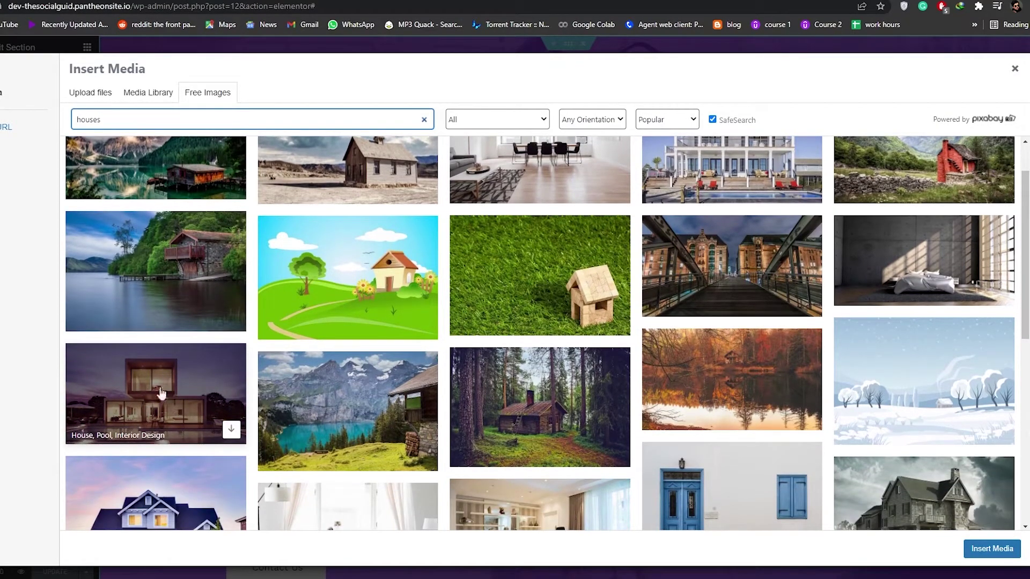
{"action": "left_click", "coordinate": [161, 393]}
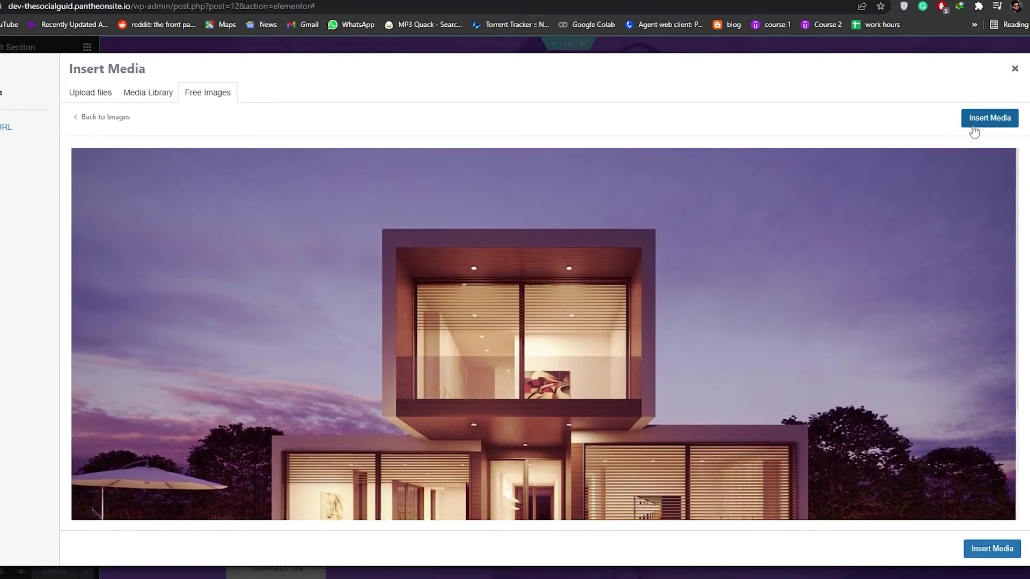
{"action": "left_click", "coordinate": [979, 119]}
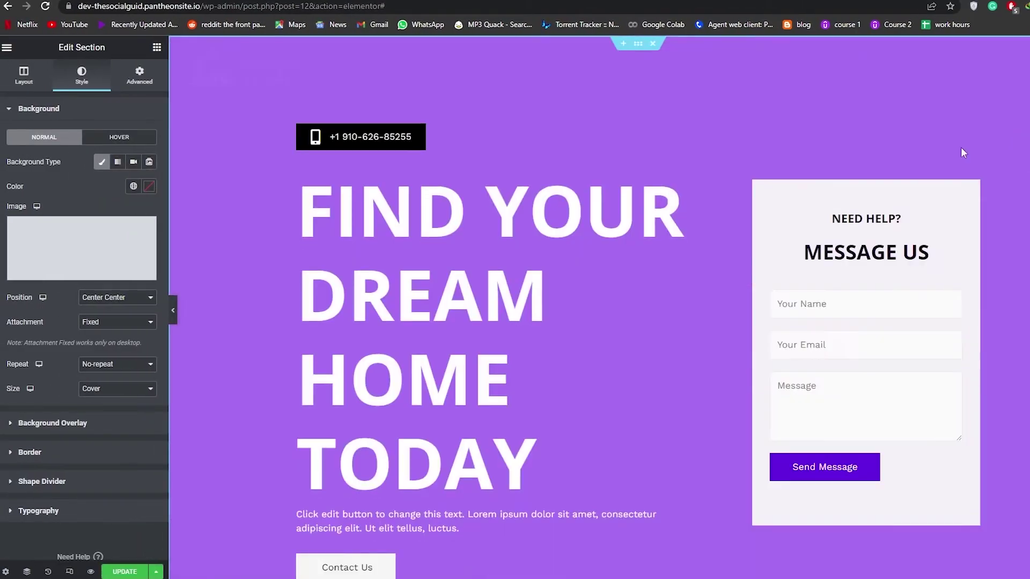
- Scroll the preview to check the modern-house photo behind the purple hero text
{"action": "scroll", "coordinate": [662, 395], "scroll_direction": "down", "scroll_amount": 3}
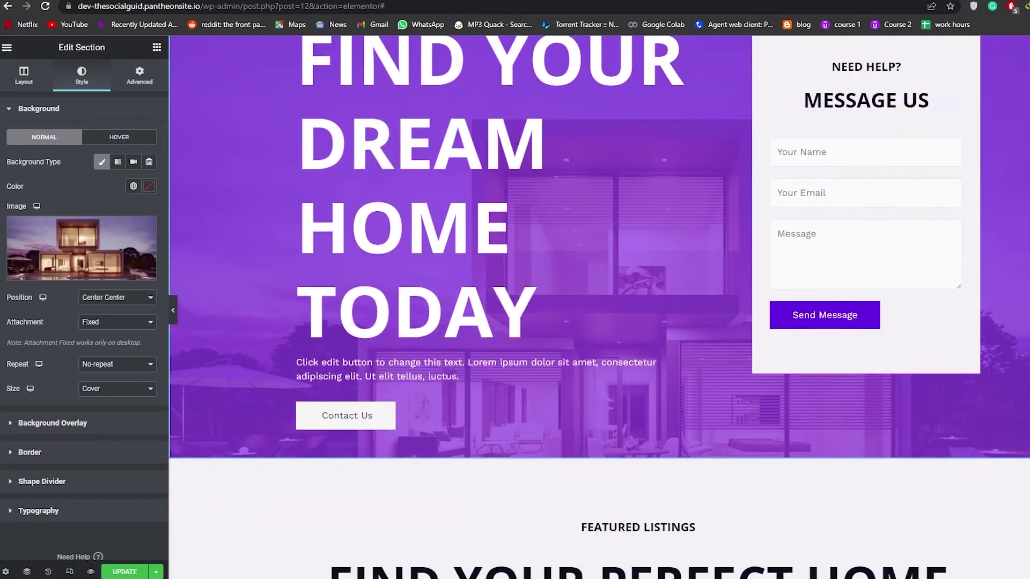
{"action": "scroll", "coordinate": [662, 395], "scroll_direction": "up", "scroll_amount": 2}
{"action": "scroll", "coordinate": [977, 211], "scroll_direction": "up", "scroll_amount": 1}
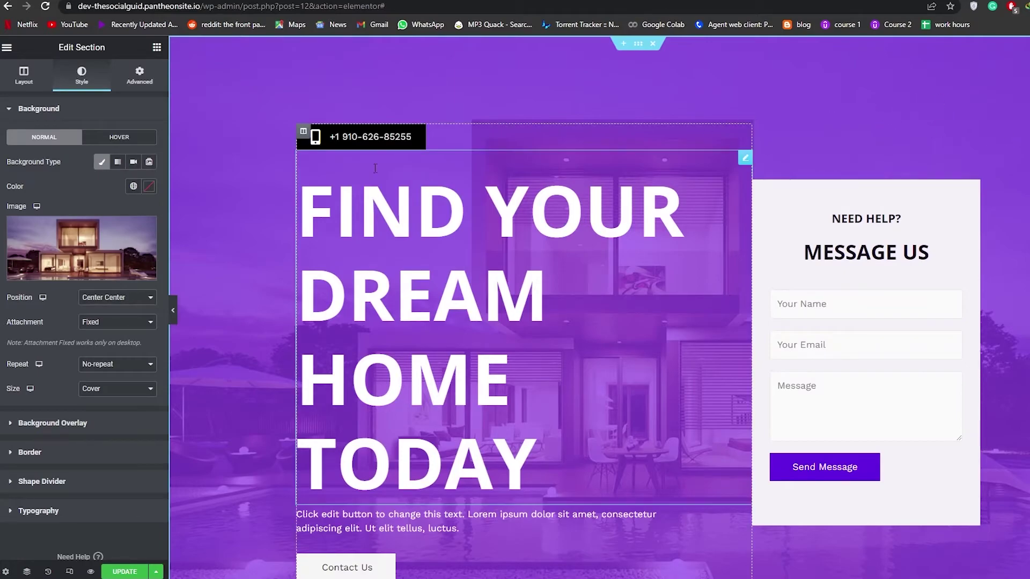
{"action": "scroll", "coordinate": [134, 435], "scroll_direction": "down", "scroll_amount": 3}
{"action": "scroll", "coordinate": [360, 457], "scroll_direction": "up", "scroll_amount": 3}
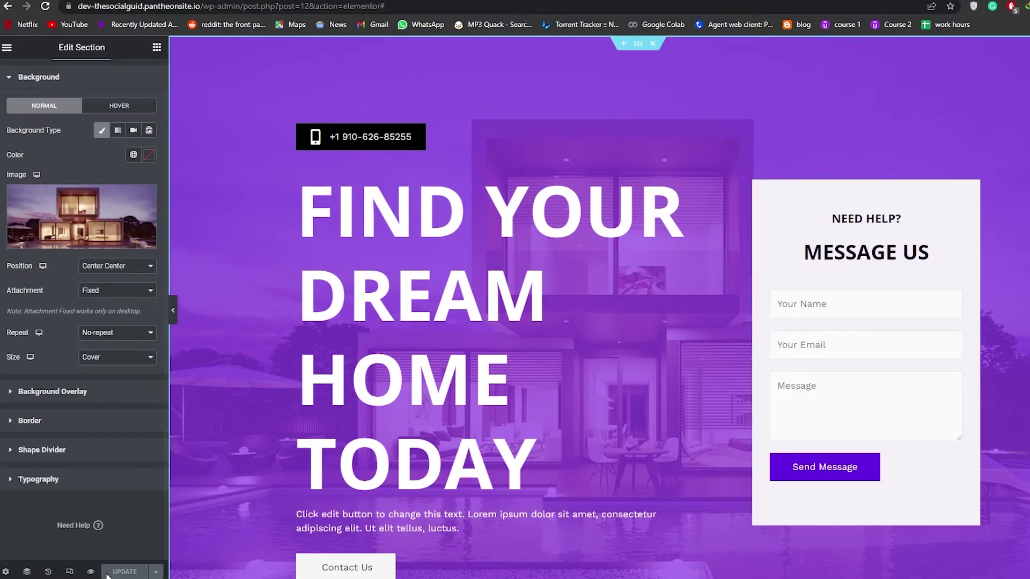
{"action": "scroll", "coordinate": [216, 533], "scroll_direction": "down", "scroll_amount": 13}
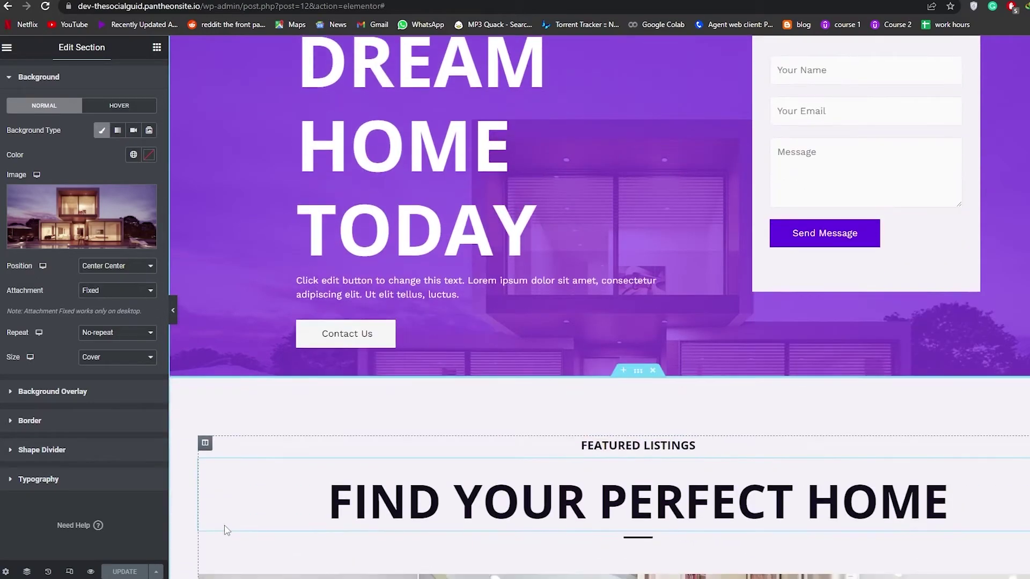
{"action": "scroll", "coordinate": [243, 518], "scroll_direction": "down", "scroll_amount": 15}
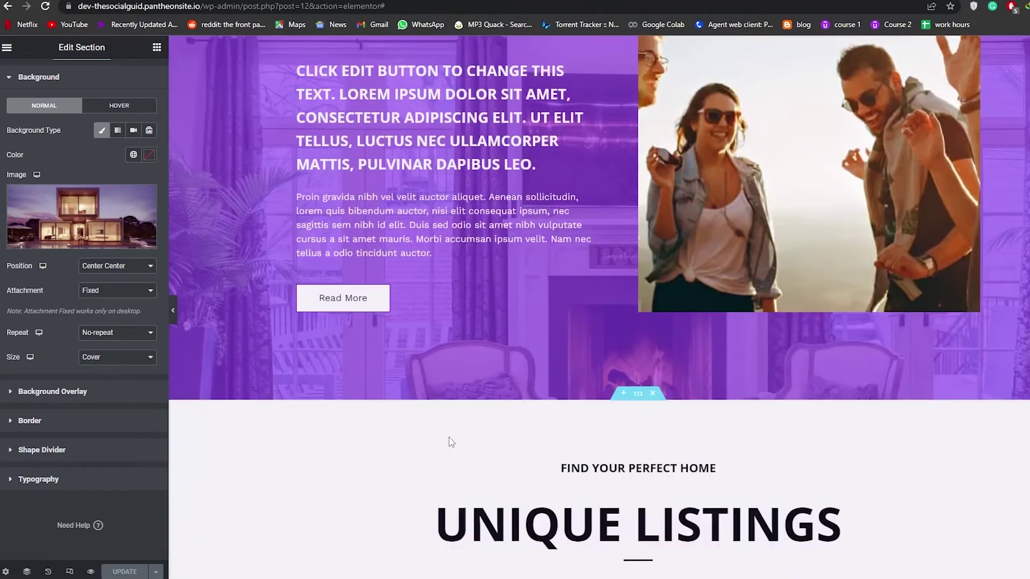
{"action": "scroll", "coordinate": [283, 477], "scroll_direction": "down", "scroll_amount": 12}
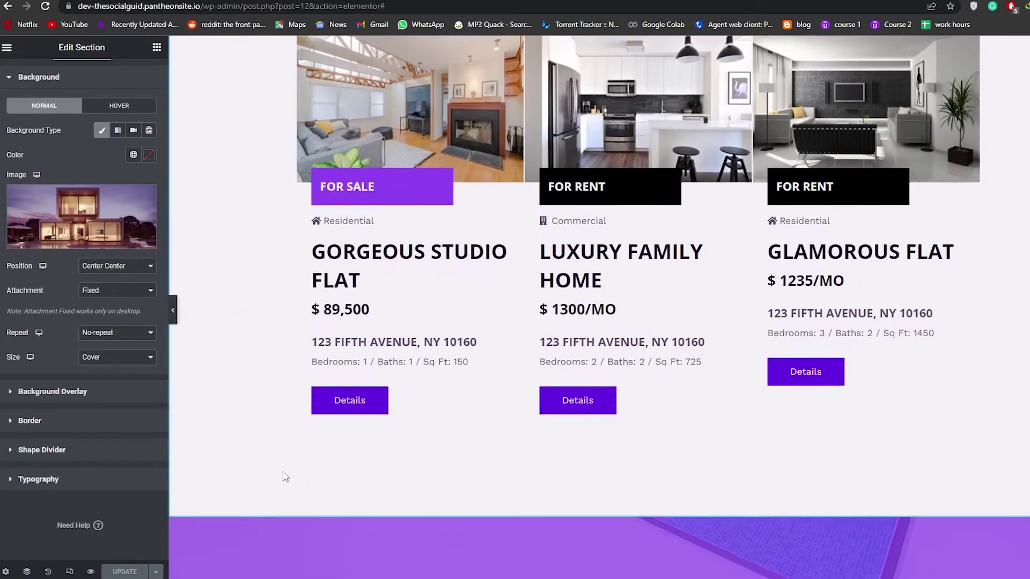
{"action": "scroll", "coordinate": [282, 476], "scroll_direction": "up", "scroll_amount": 8}
{"action": "scroll", "coordinate": [280, 476], "scroll_direction": "up", "scroll_amount": 15}
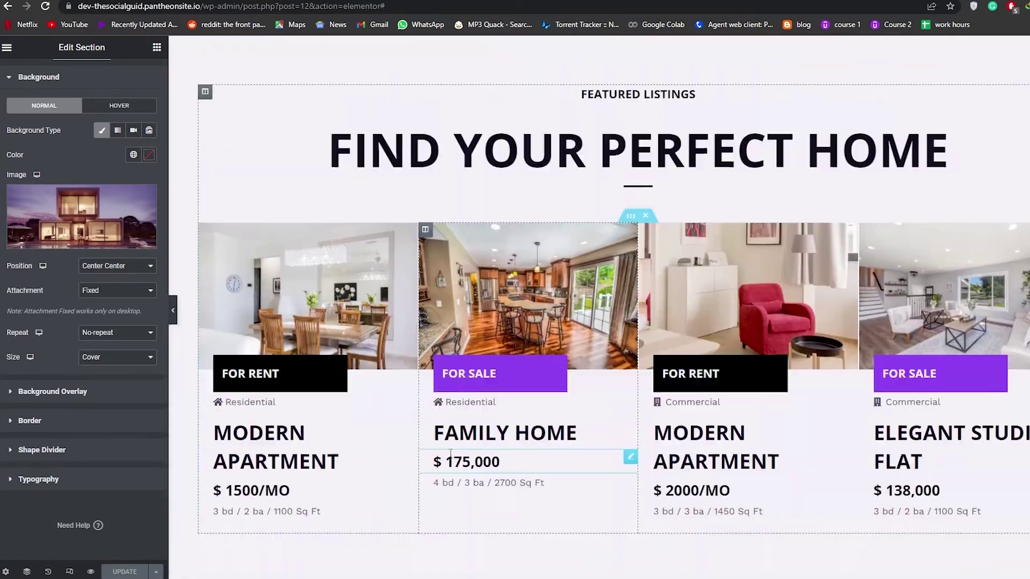
{"action": "scroll", "coordinate": [528, 378], "scroll_direction": "down", "scroll_amount": 5}
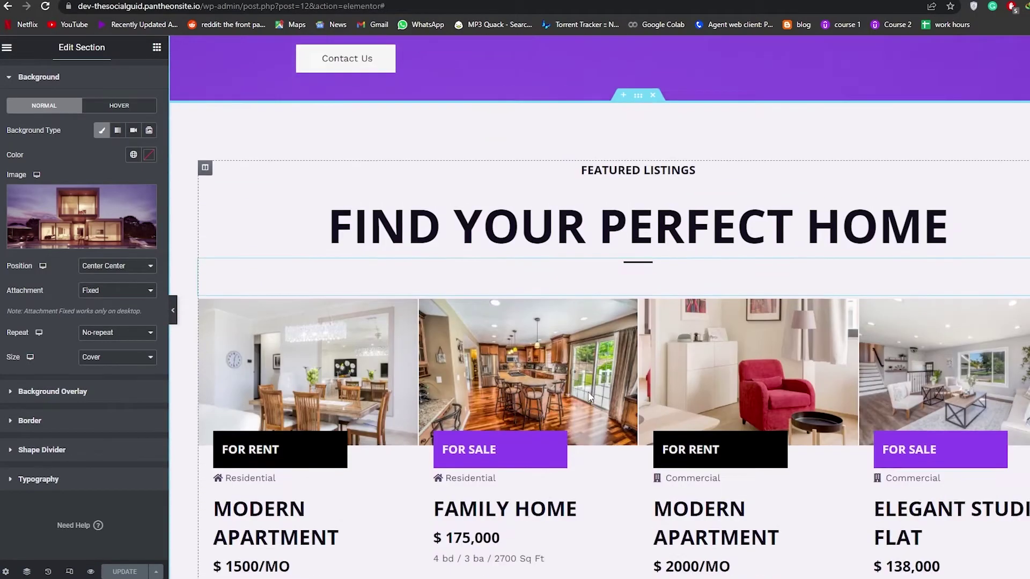
{"action": "scroll", "coordinate": [627, 279], "scroll_direction": "down", "scroll_amount": 1}
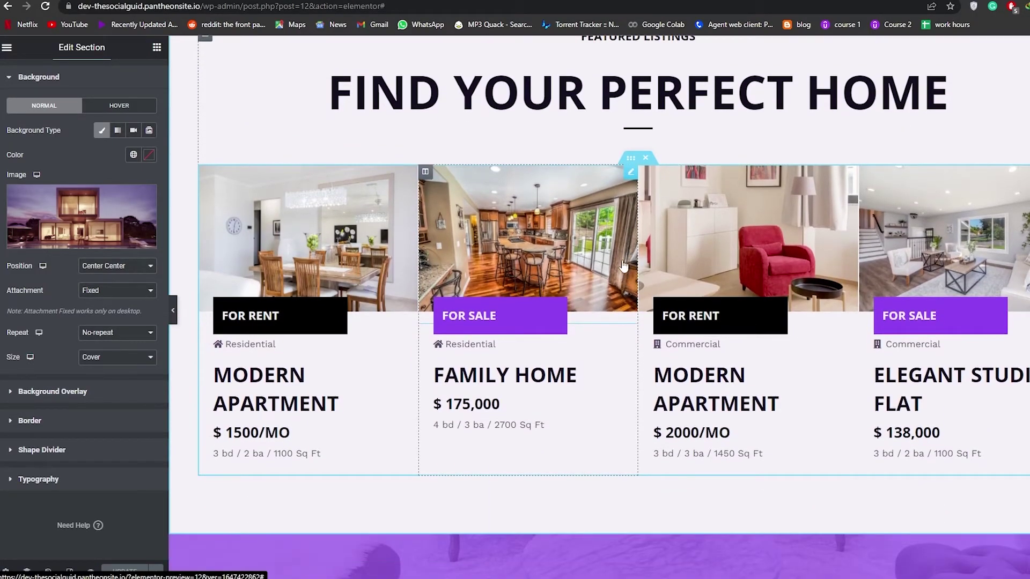
{"action": "scroll", "coordinate": [622, 269], "scroll_direction": "down", "scroll_amount": 15}
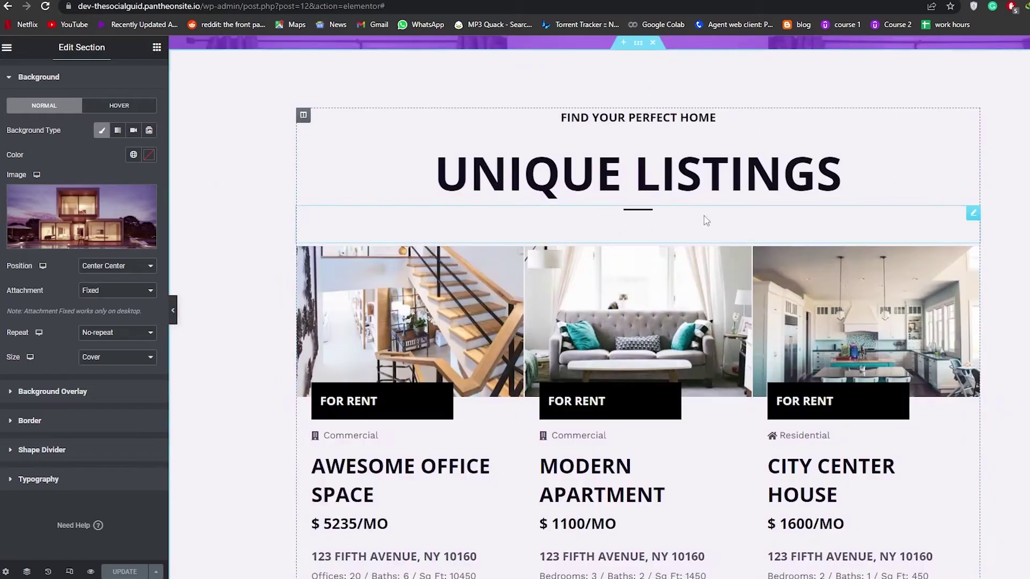
{"action": "scroll", "coordinate": [706, 221], "scroll_direction": "up", "scroll_amount": 2}
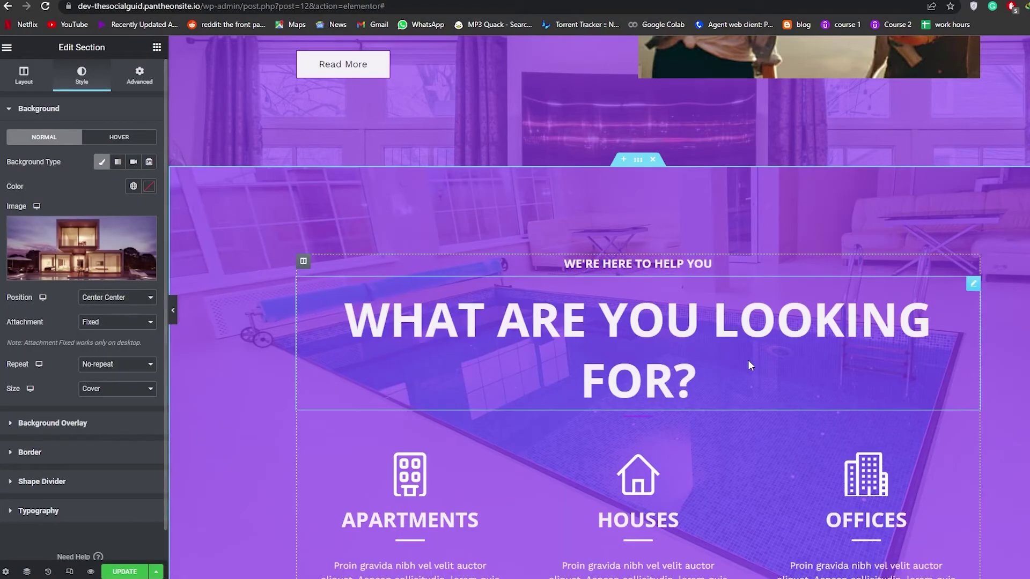
{"action": "scroll", "coordinate": [738, 358], "scroll_direction": "up", "scroll_amount": 2}
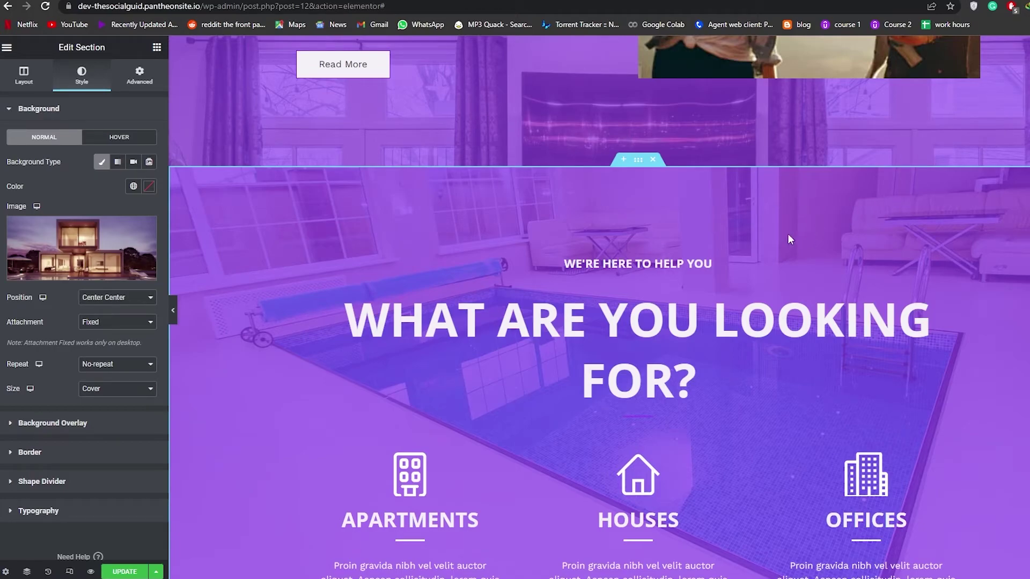
{"action": "scroll", "coordinate": [758, 236], "scroll_direction": "down", "scroll_amount": 10}
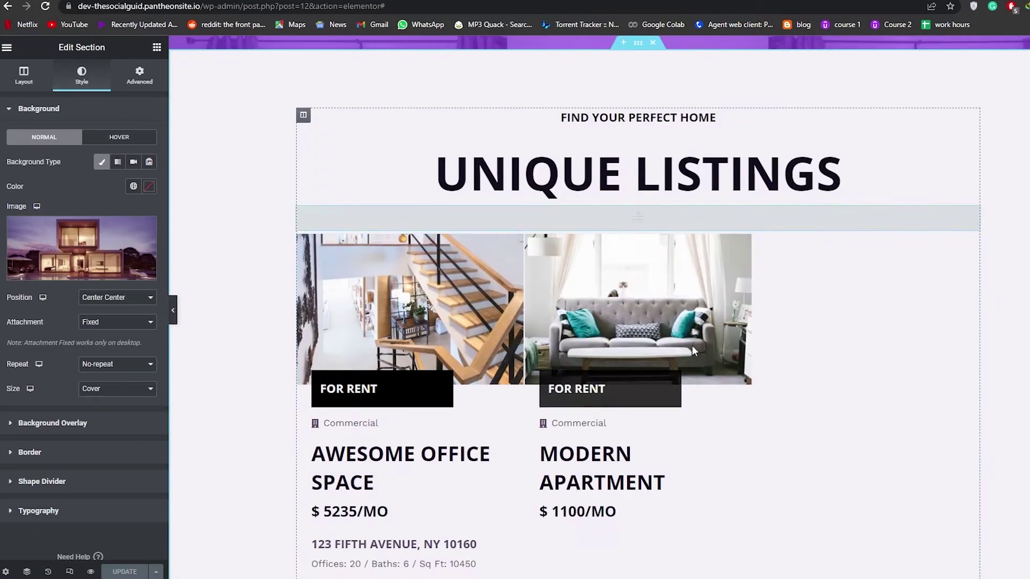
{"action": "scroll", "coordinate": [588, 378], "scroll_direction": "up", "scroll_amount": 15}
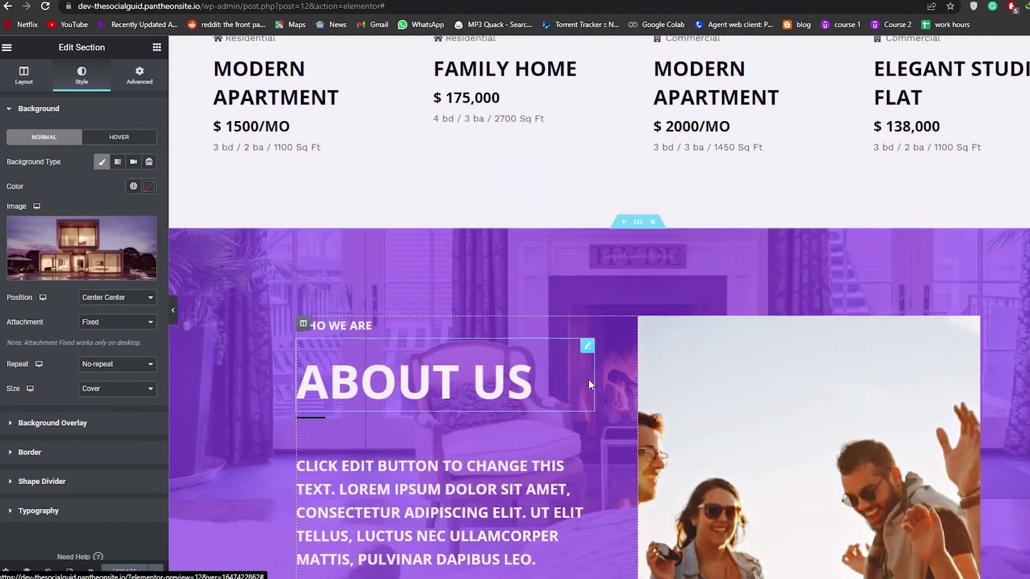
{"action": "scroll", "coordinate": [577, 383], "scroll_direction": "up", "scroll_amount": 2}
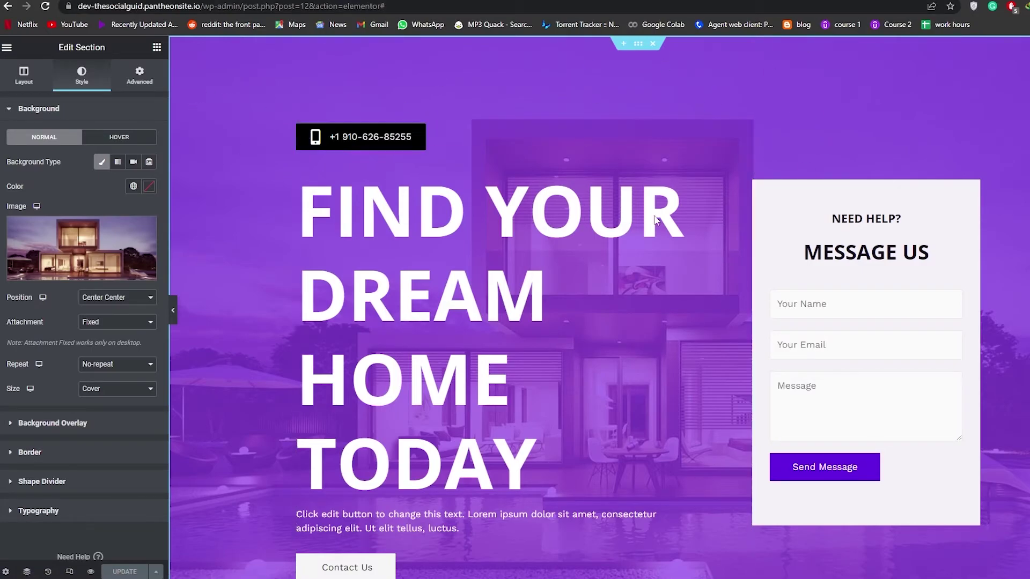
{"action": "scroll", "coordinate": [655, 220], "scroll_direction": "down", "scroll_amount": 3}
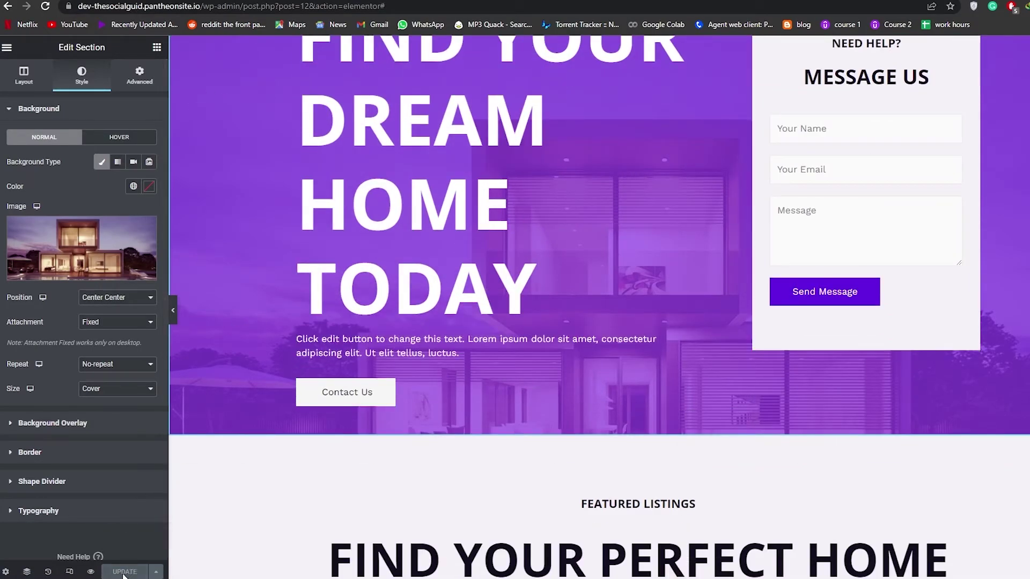
- Exit Elementor to the dashboard from its hamburger menu
{"action": "left_click", "coordinate": [7, 47]}
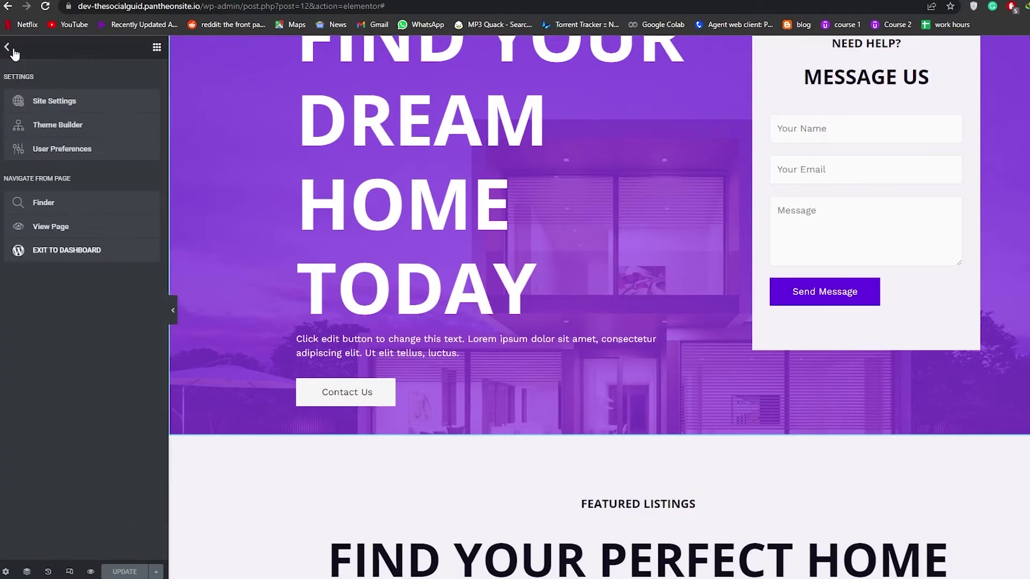
{"action": "left_click", "coordinate": [72, 256]}
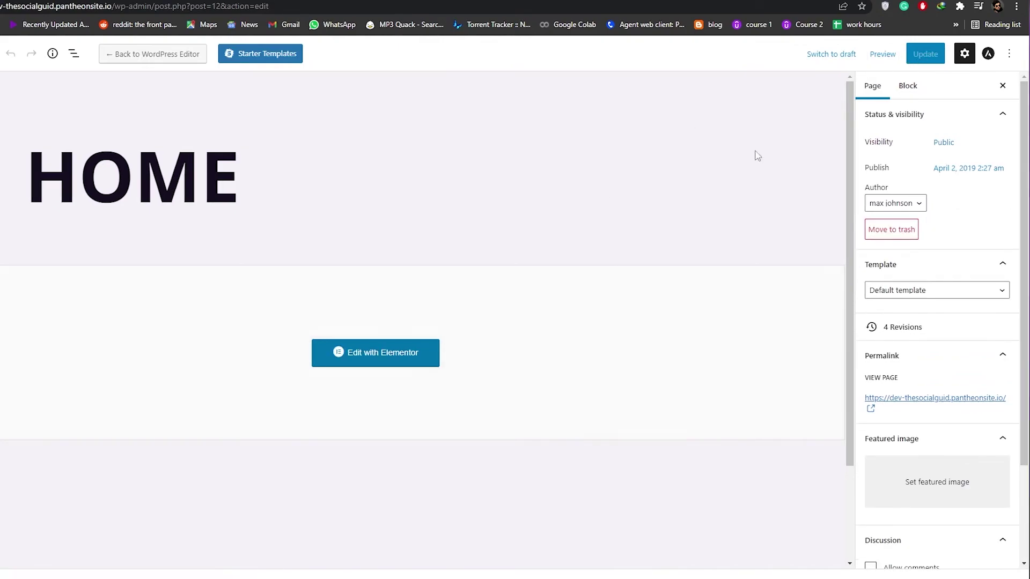
- Return from the block editor to the All Pages list via the WordPress logo
{"action": "left_click", "coordinate": [17, 55]}
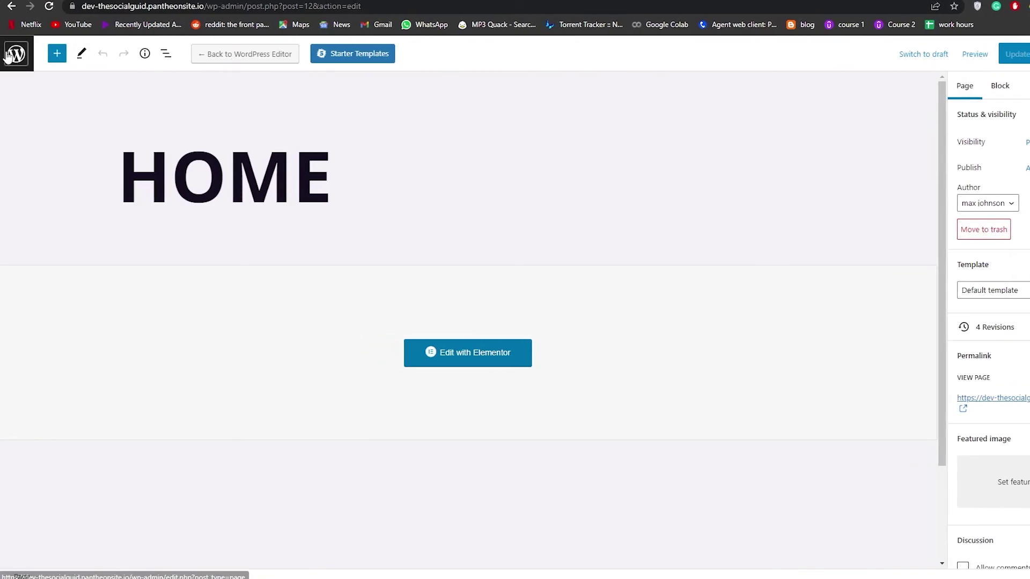